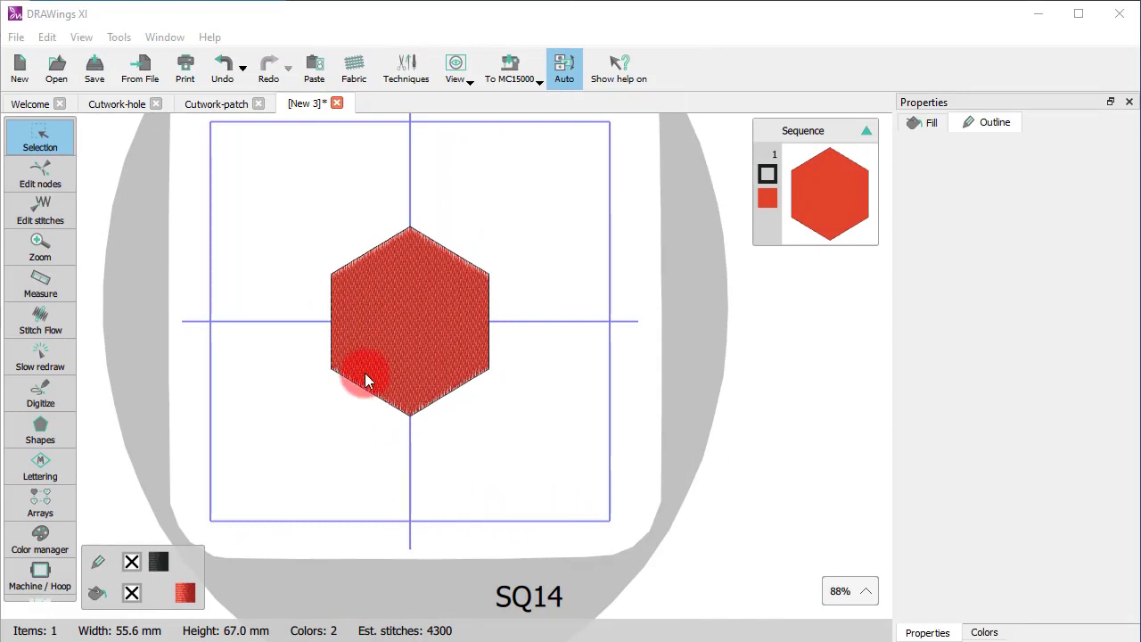
- Select the hexagon and switch its outline from Running to Cutwork
{"action": "left_click", "coordinate": [453, 376]}
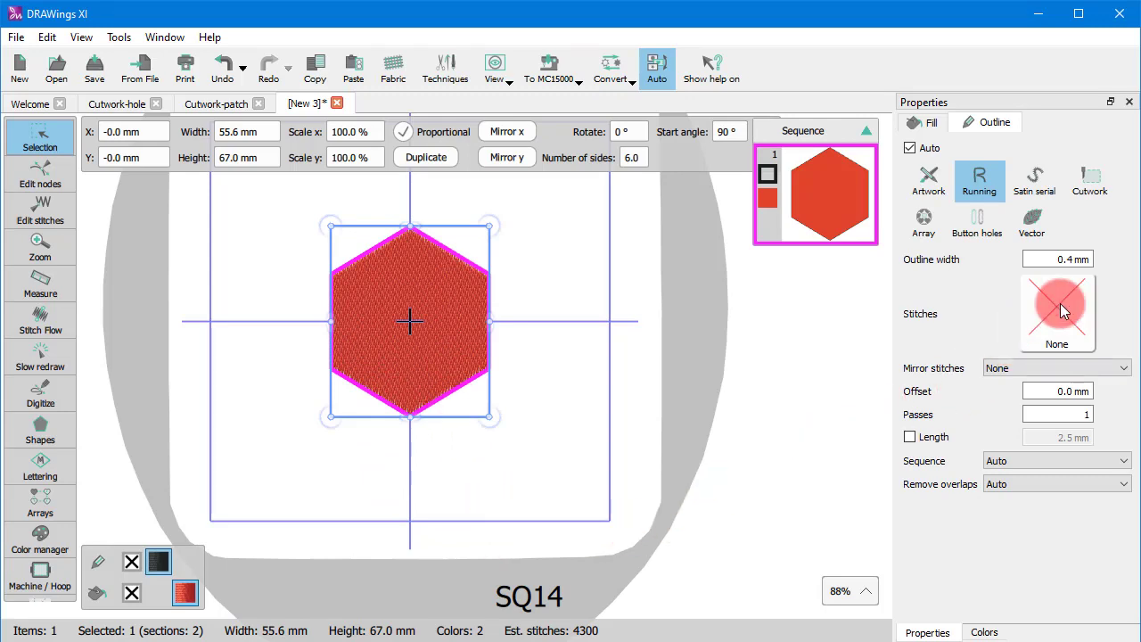
{"action": "left_click", "coordinate": [1091, 195]}
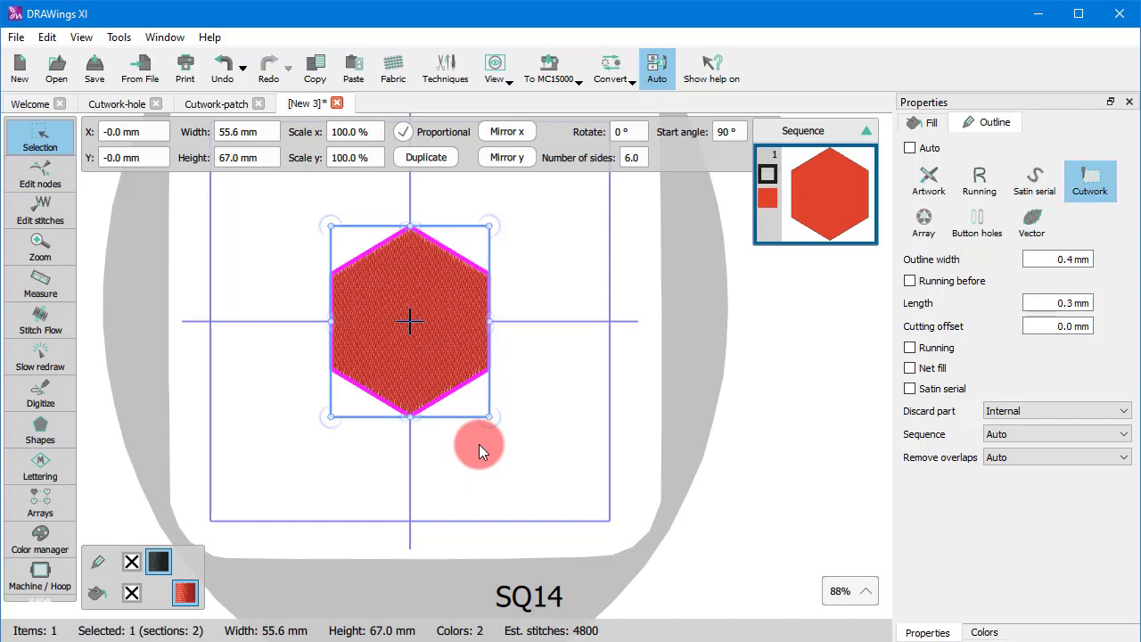
{"action": "left_click", "coordinate": [15, 39]}
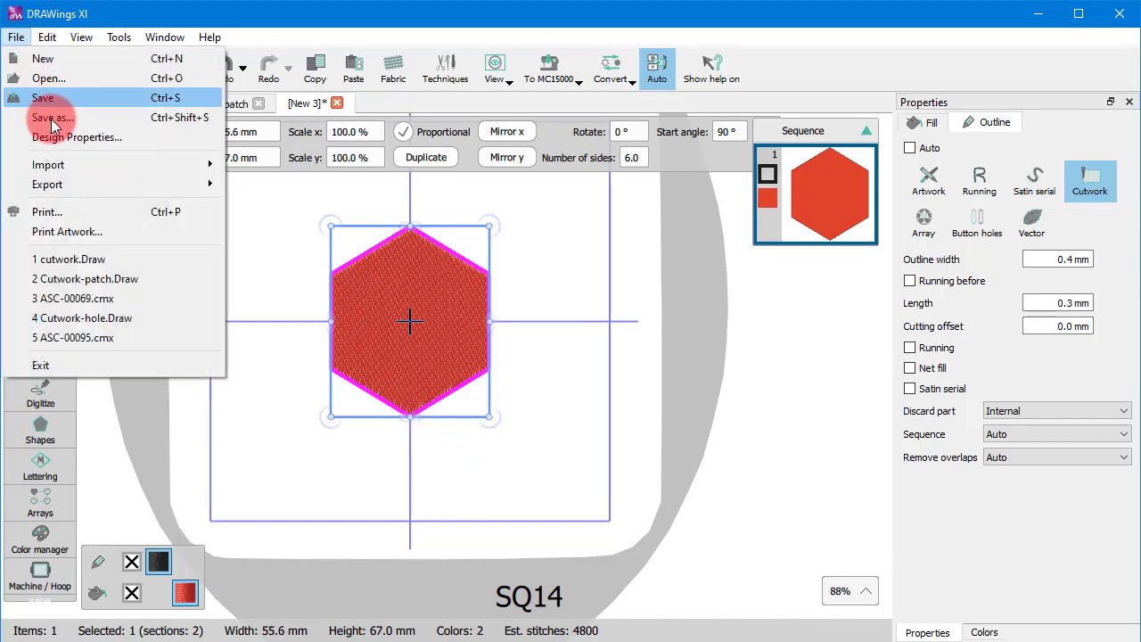
{"action": "left_click", "coordinate": [49, 212]}
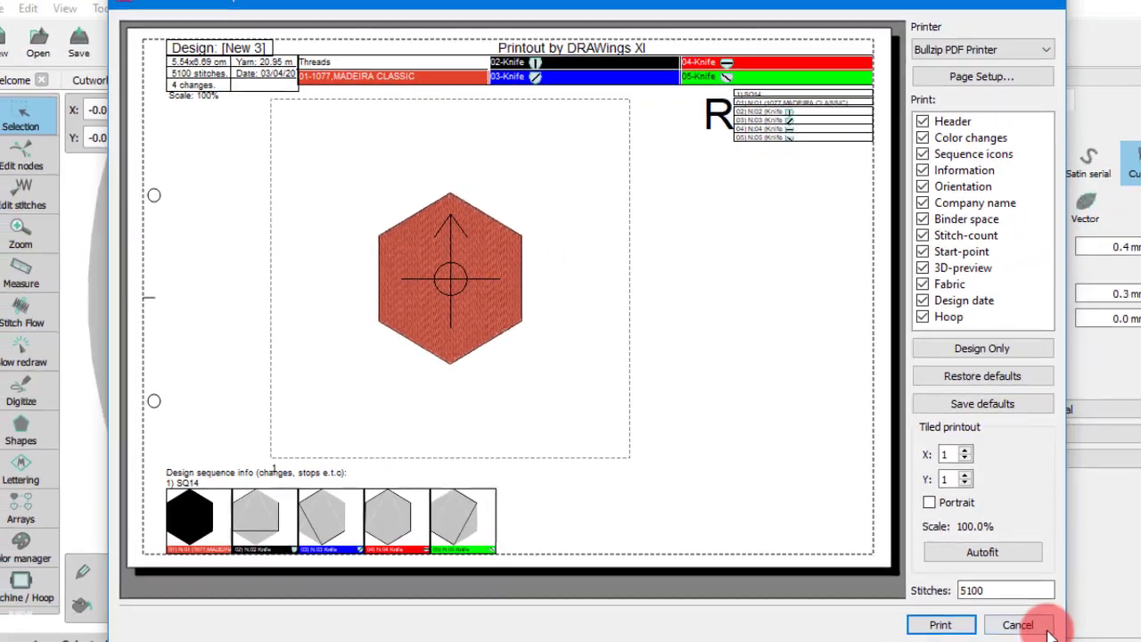
- Close the print preview and give the cutwork edge a 2 mm satin serial border
{"action": "left_click", "coordinate": [994, 615]}
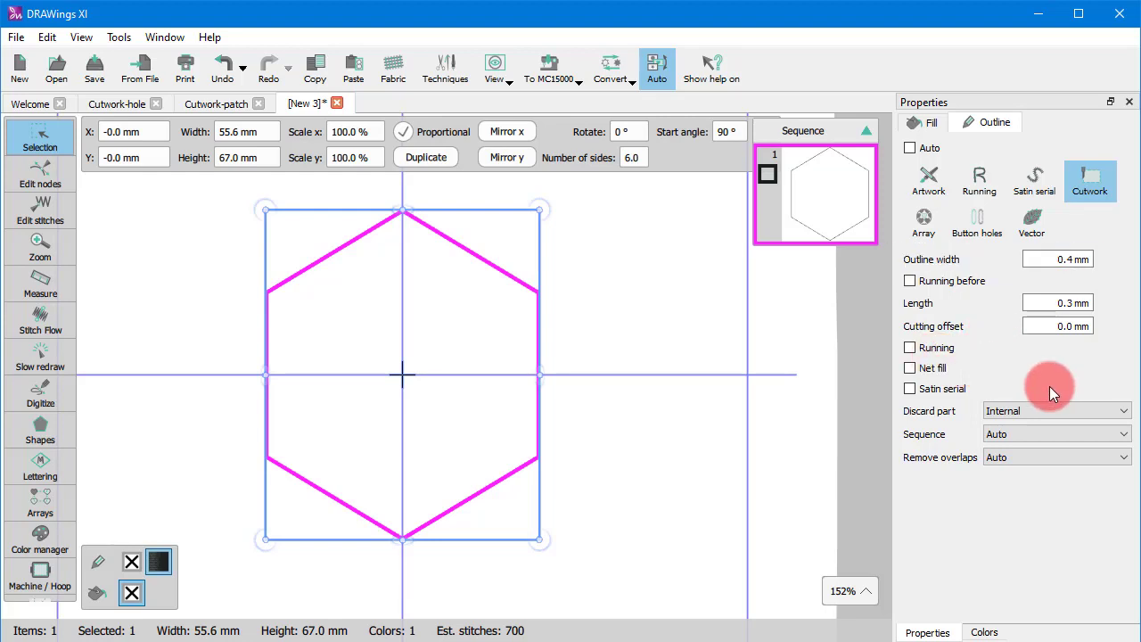
{"action": "left_click", "coordinate": [909, 390]}
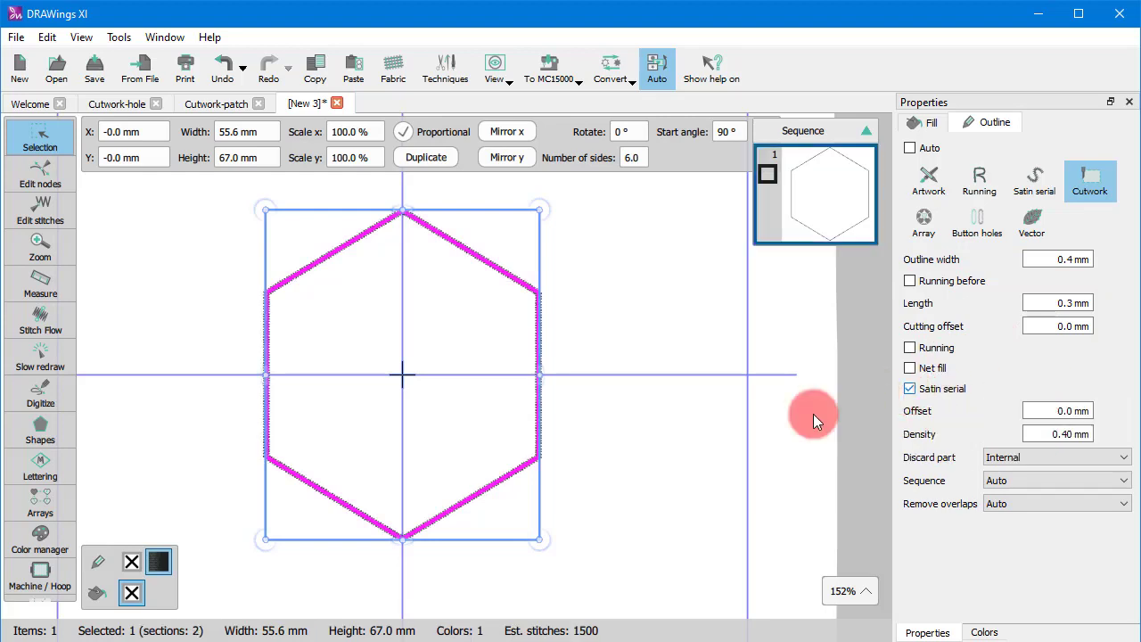
{"action": "mouse_move", "coordinate": [1025, 258]}
{"action": "left_mouse_down"}
{"action": "mouse_move", "coordinate": [1039, 274]}
{"action": "mouse_move", "coordinate": [1099, 276]}
{"action": "left_mouse_up"}
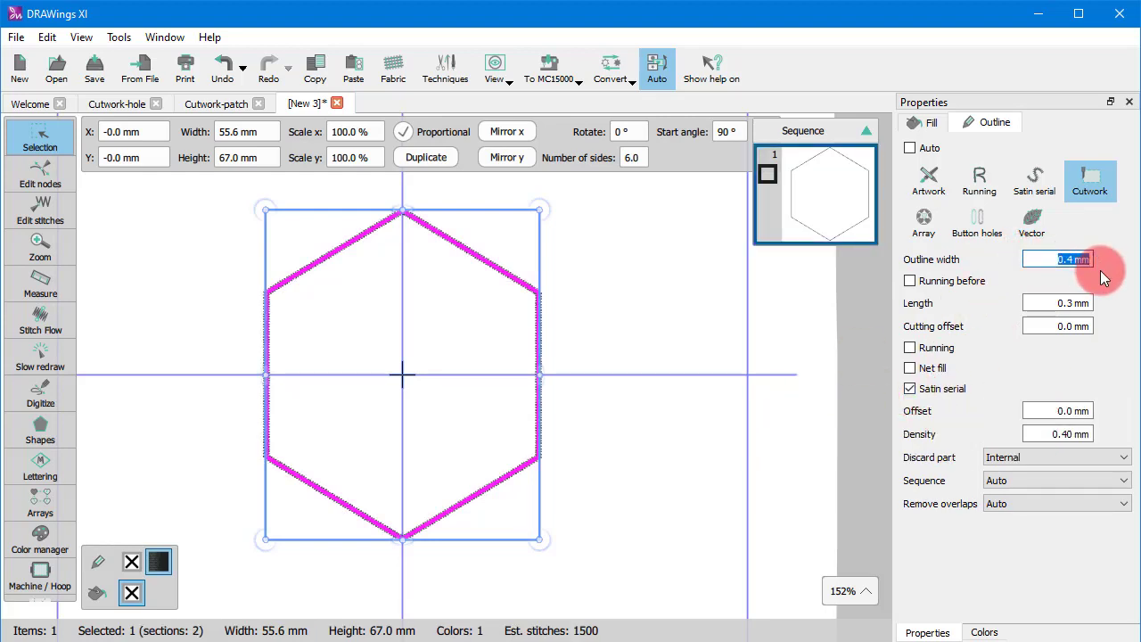
{"action": "type", "text": "2"}
{"action": "key", "text": "Return"}
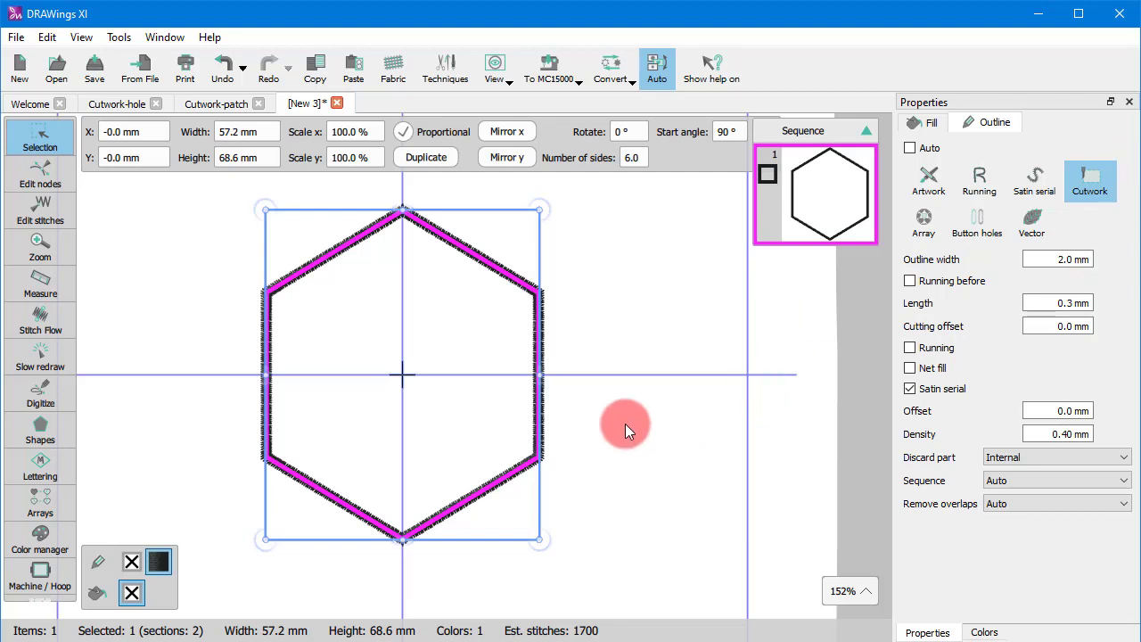
- Change the hexagon's outline colour to red
{"action": "left_click", "coordinate": [159, 564]}
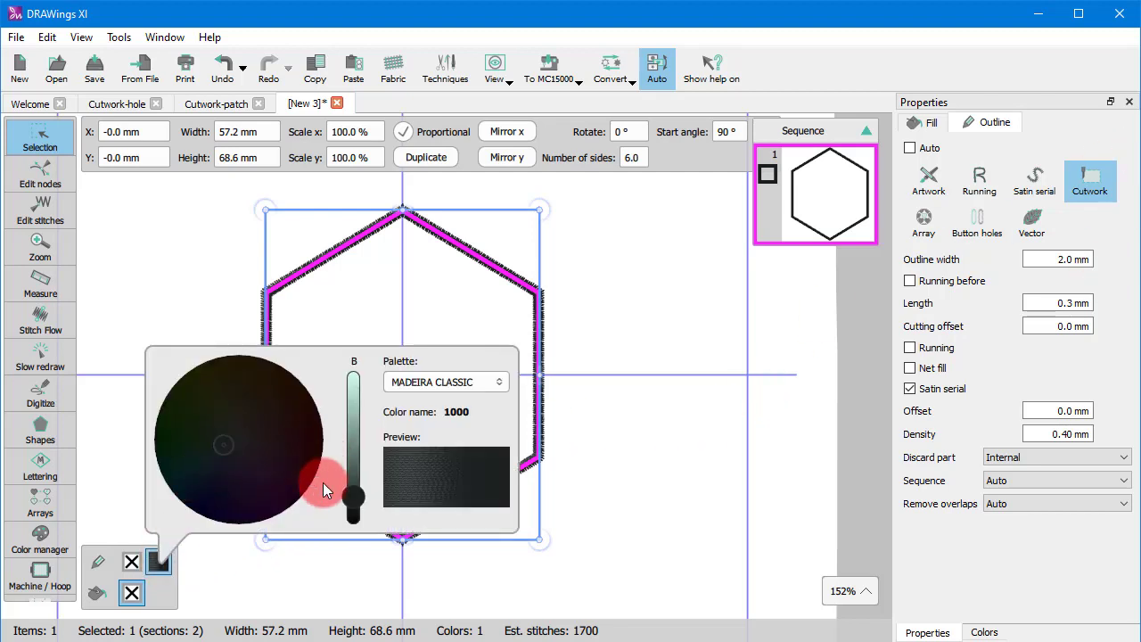
{"action": "mouse_move", "coordinate": [353, 496]}
{"action": "left_mouse_down"}
{"action": "mouse_move", "coordinate": [373, 382]}
{"action": "mouse_move", "coordinate": [364, 411]}
{"action": "left_mouse_up"}
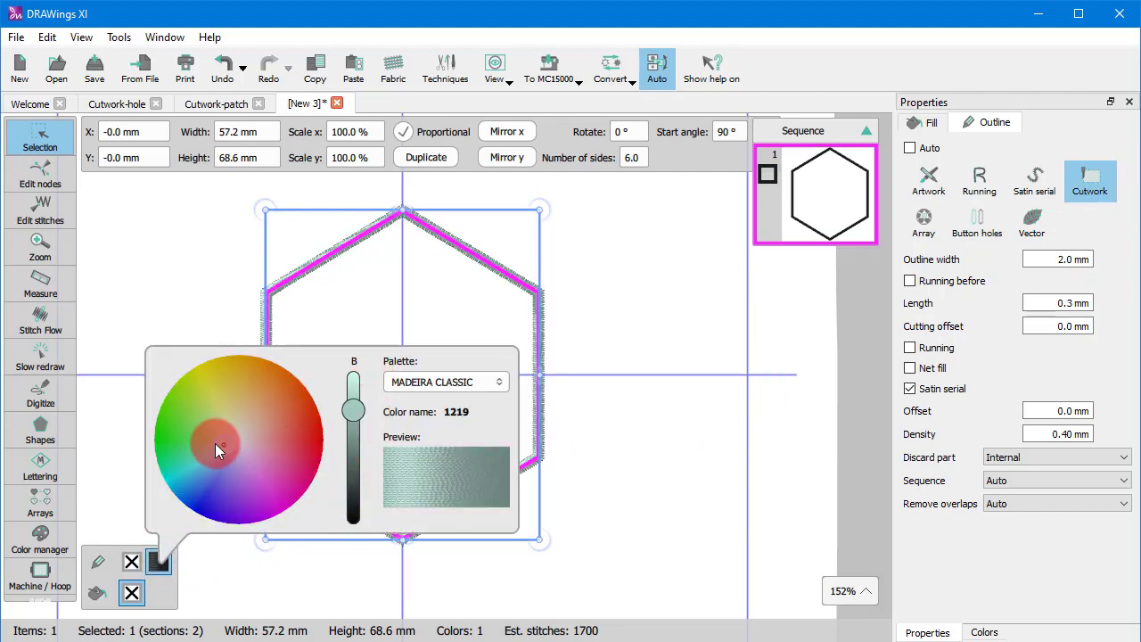
{"action": "left_click_drag", "start_coordinate": [228, 445], "coordinate": [292, 451]}
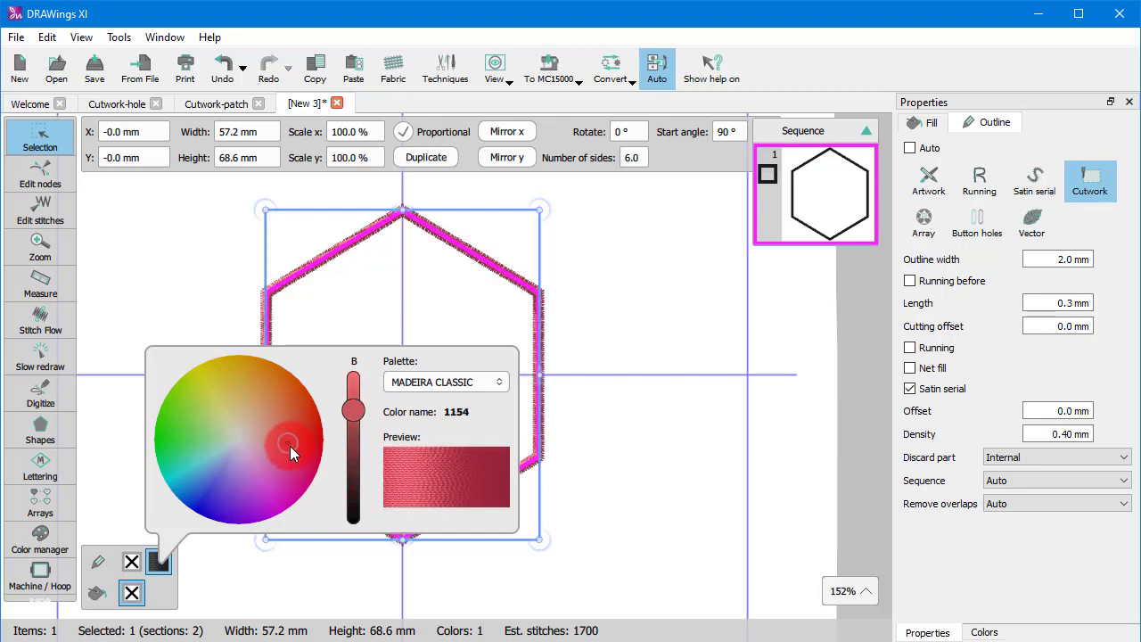
{"action": "left_click", "coordinate": [582, 437]}
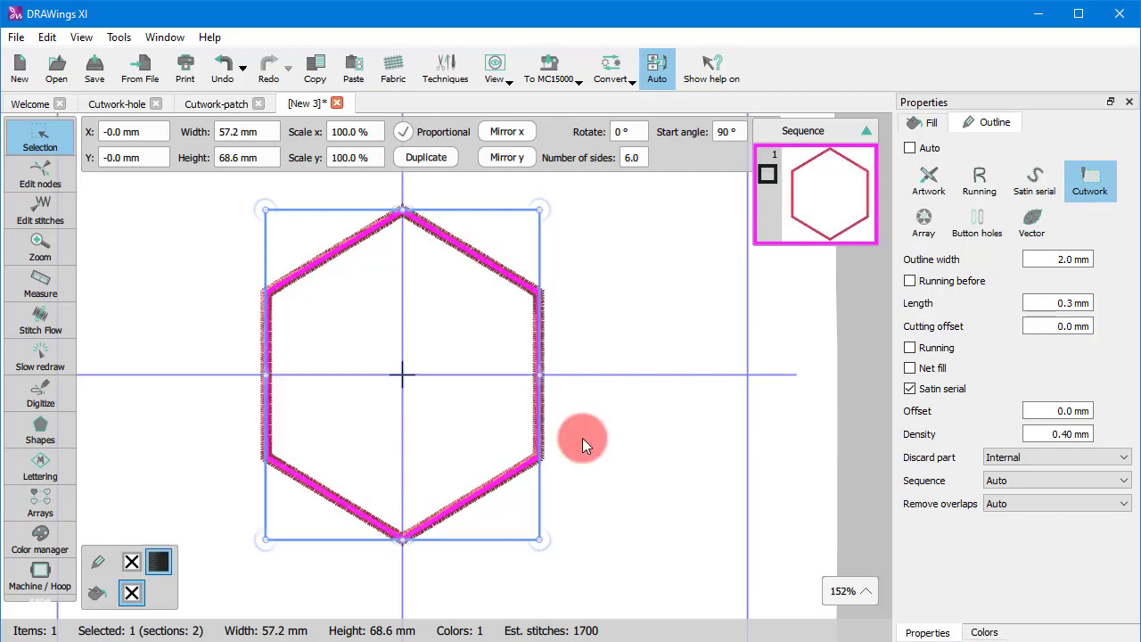
{"action": "left_click", "coordinate": [42, 365]}
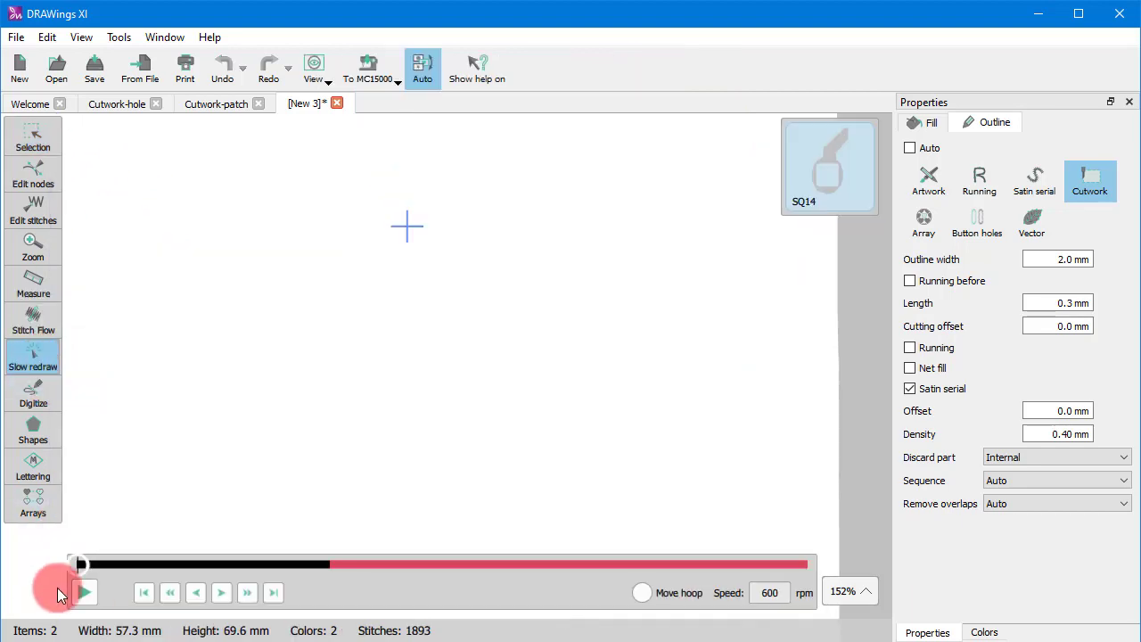
{"action": "left_click_drag", "start_coordinate": [77, 566], "coordinate": [807, 563]}
- Reselect the hexagon, enable Running before, and replay the outline with Slow redraw
{"action": "left_click", "coordinate": [51, 140]}
{"action": "left_click", "coordinate": [275, 234]}
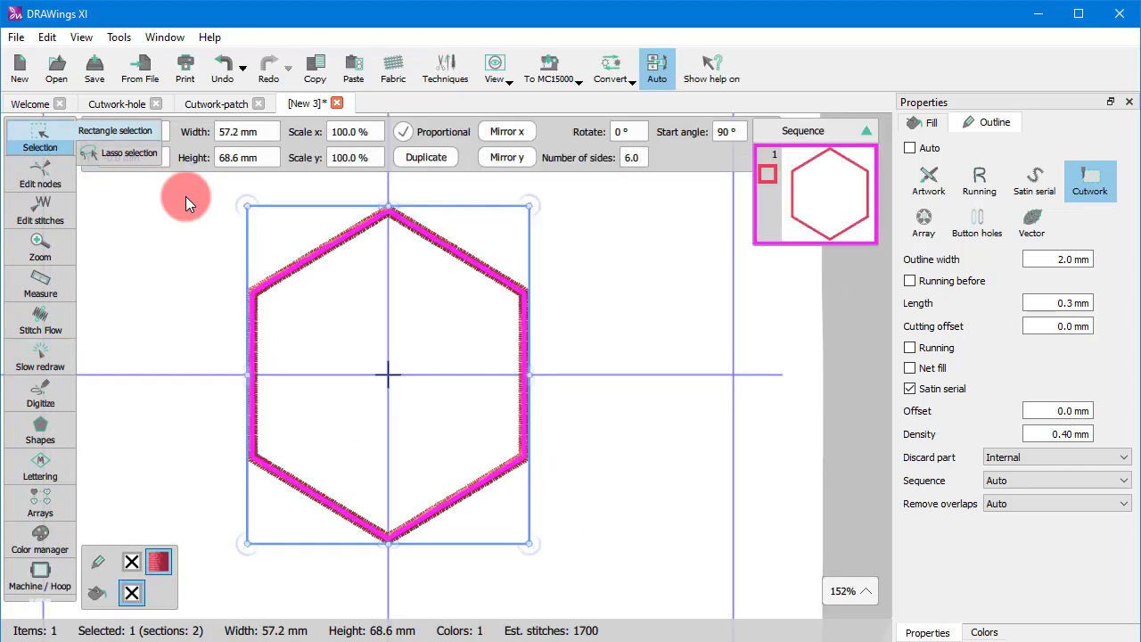
{"action": "left_click", "coordinate": [601, 419]}
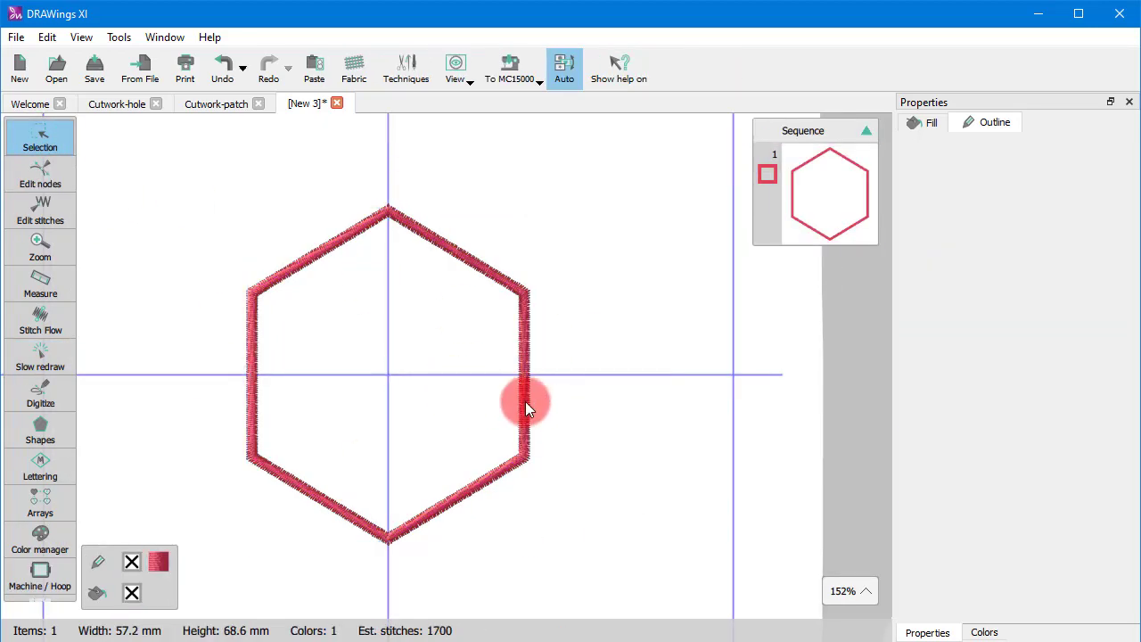
{"action": "left_click", "coordinate": [525, 401]}
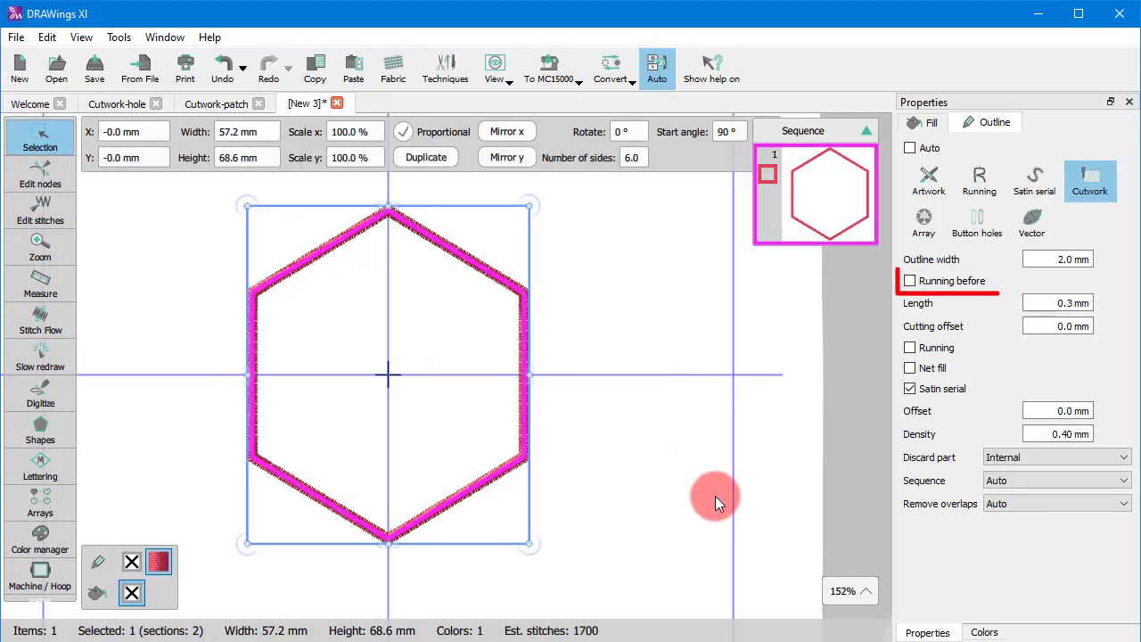
{"action": "left_click", "coordinate": [909, 282]}
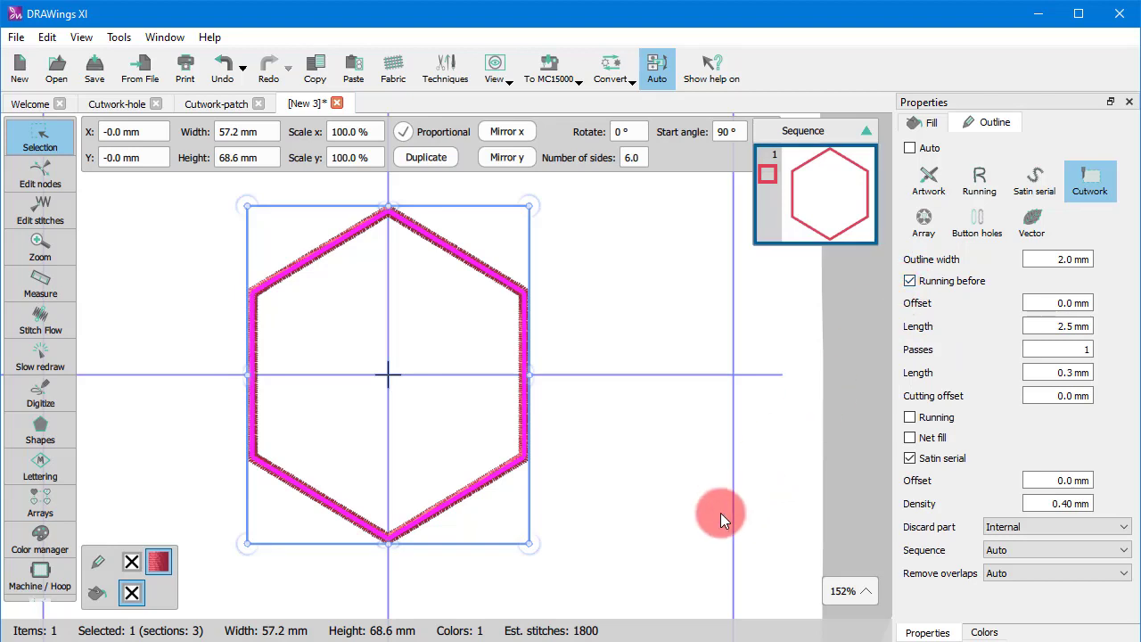
{"action": "left_click", "coordinate": [26, 364]}
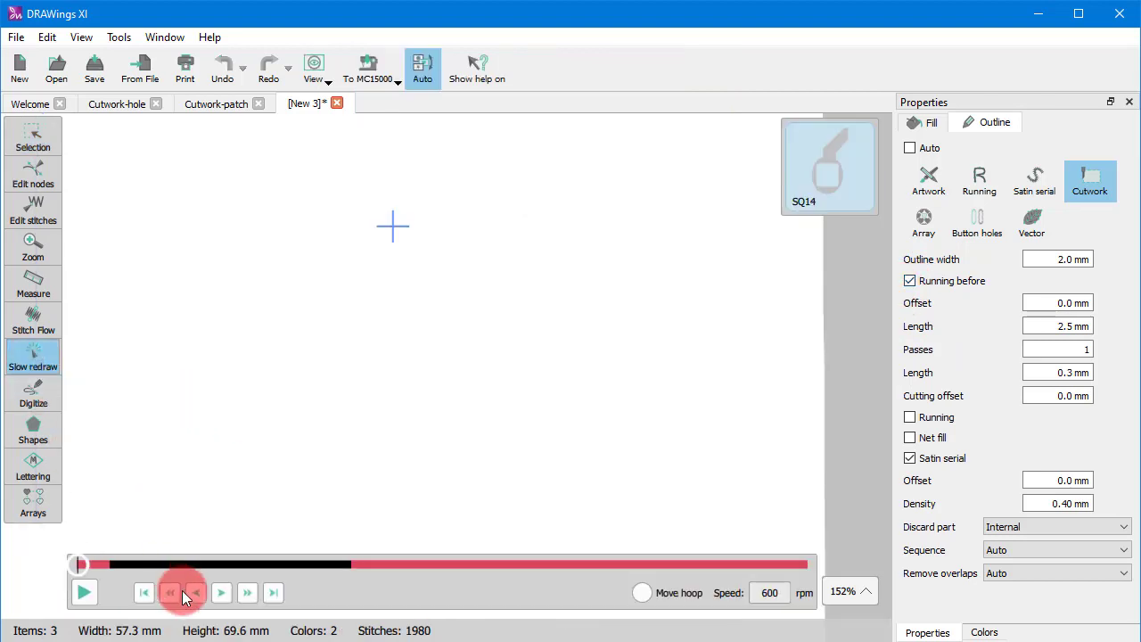
{"action": "left_click_drag", "start_coordinate": [75, 568], "coordinate": [311, 554]}
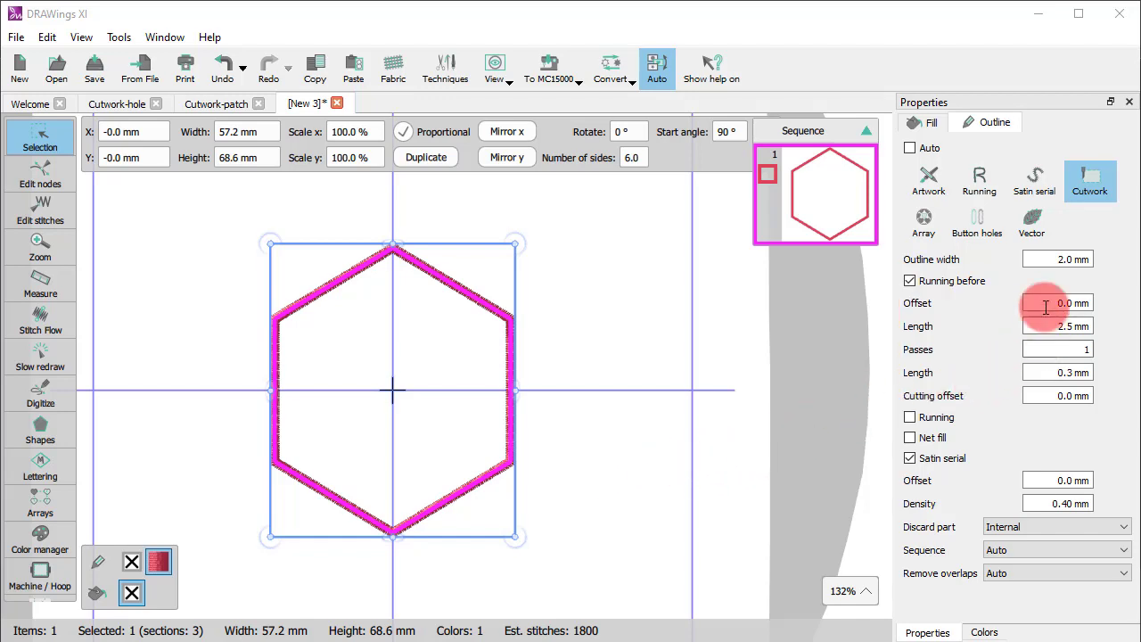
- Try Running before offsets of 1 mm and 2 mm, then uncheck Running before
{"action": "left_click", "coordinate": [1105, 301]}
{"action": "type", "text": "1"}
{"action": "key", "text": "Return"}
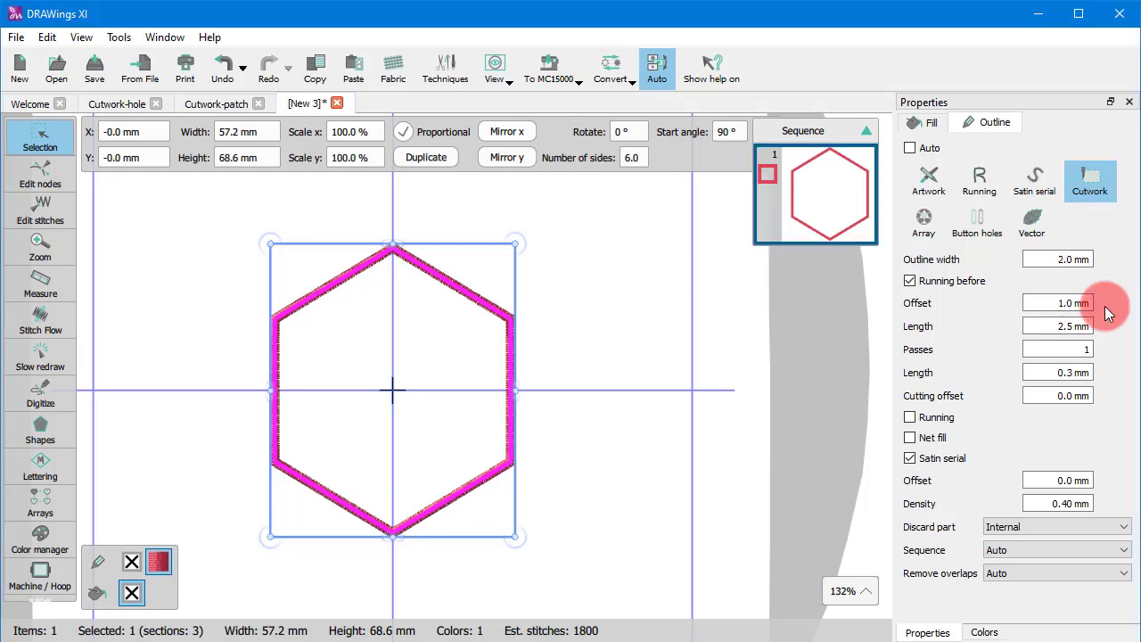
{"action": "left_click", "coordinate": [1056, 303]}
{"action": "type", "text": "2"}
{"action": "key", "text": "Return"}
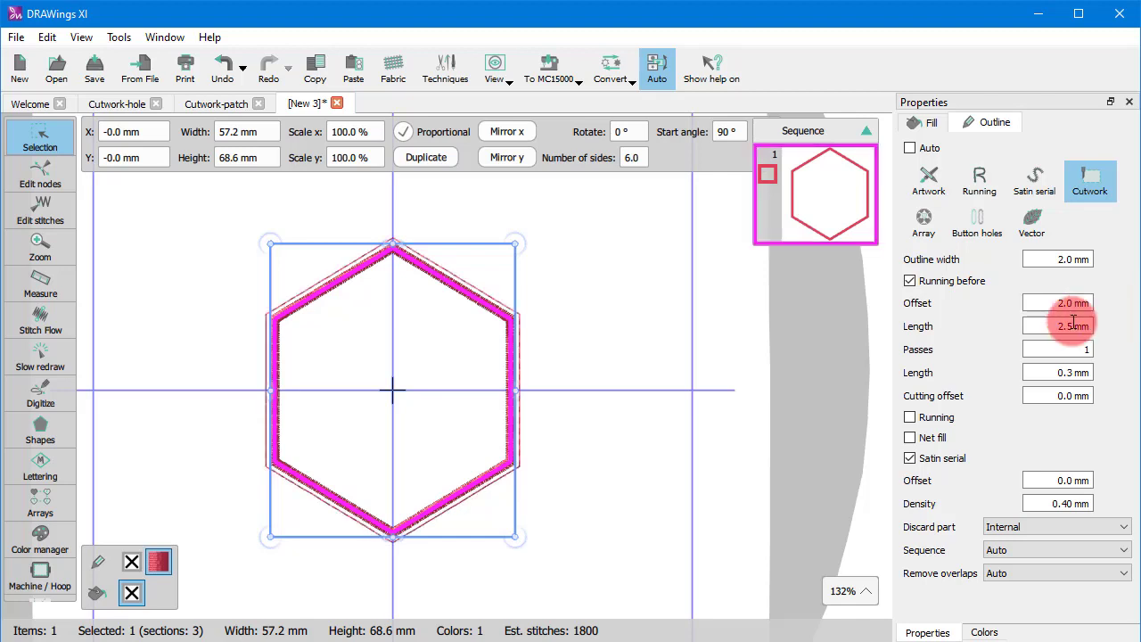
{"action": "left_click", "coordinate": [910, 281]}
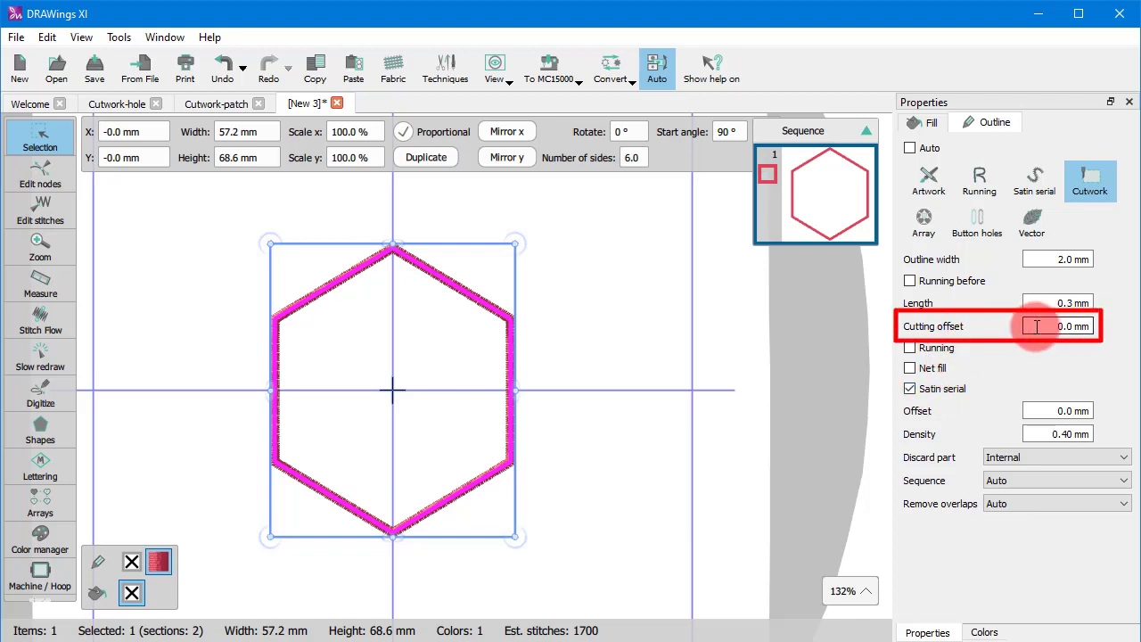
- Set the hexagon's cutting offset to 2 mm, then change it to -2 mm
{"action": "left_click_drag", "start_coordinate": [1037, 326], "coordinate": [1089, 328]}
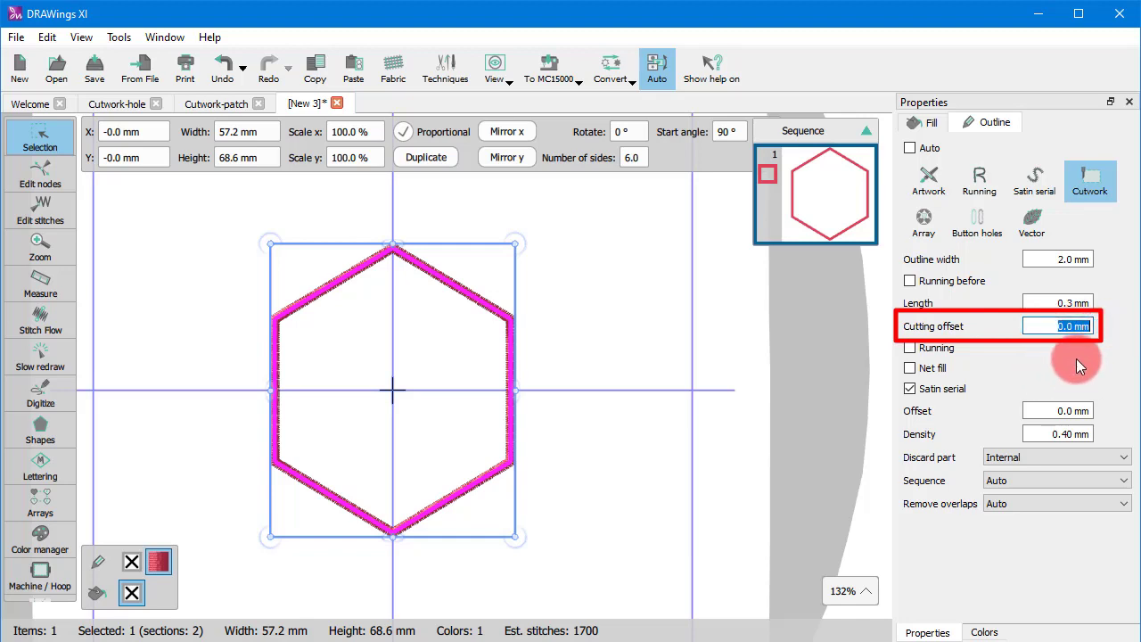
{"action": "type", "text": "2"}
{"action": "key", "text": "Return"}
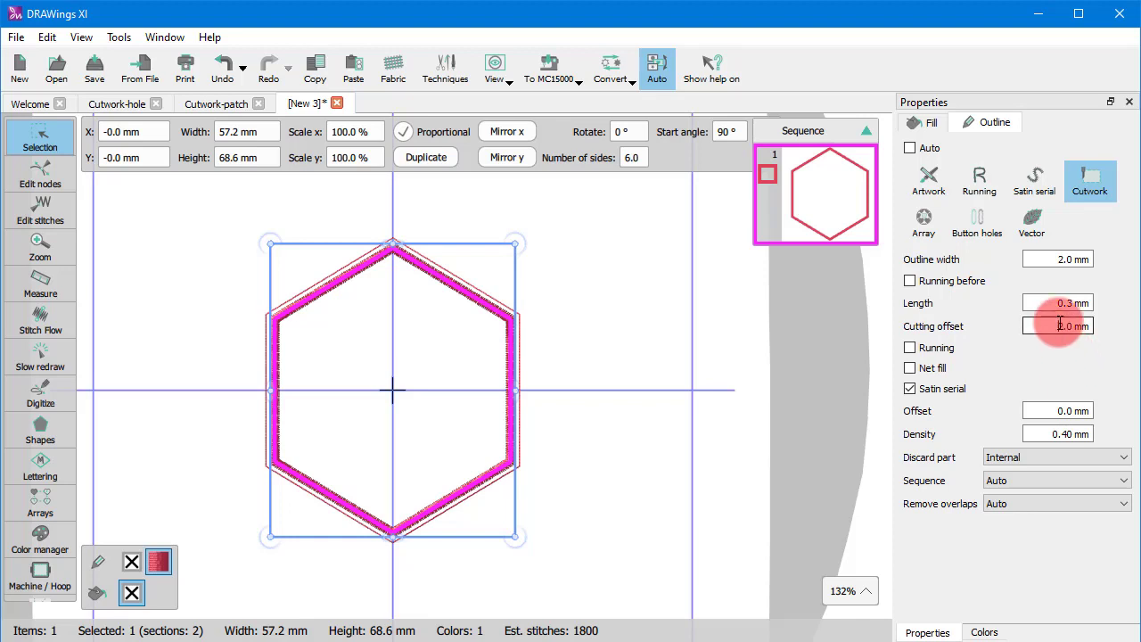
{"action": "double_click", "coordinate": [1089, 326]}
{"action": "key", "text": "BackSpace"}
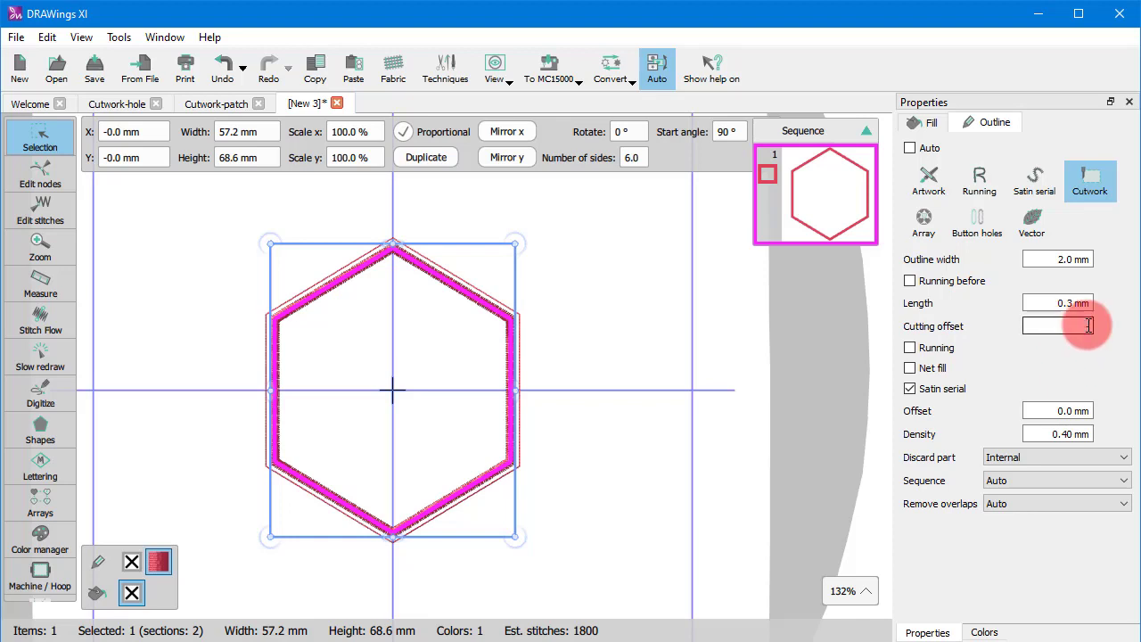
{"action": "type", "text": "-2"}
{"action": "key", "text": "Return"}
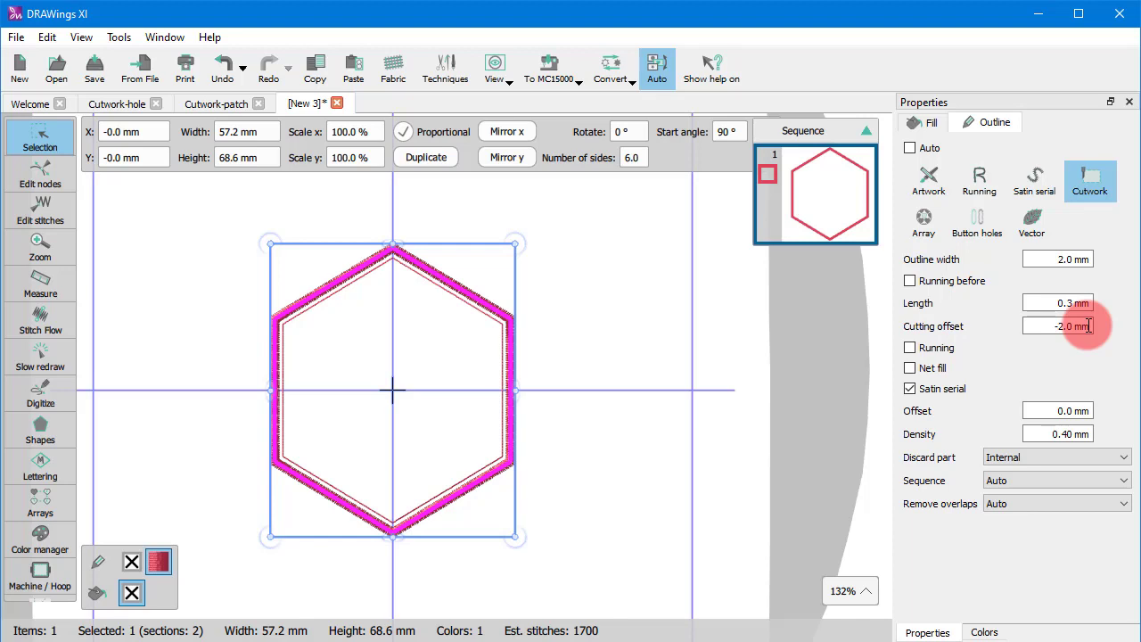
- Toggle Running and Net fill on and off, leaving Satin serial unchecked at the end
{"action": "left_click", "coordinate": [910, 347]}
{"action": "left_click", "coordinate": [910, 347]}
{"action": "left_click", "coordinate": [910, 368]}
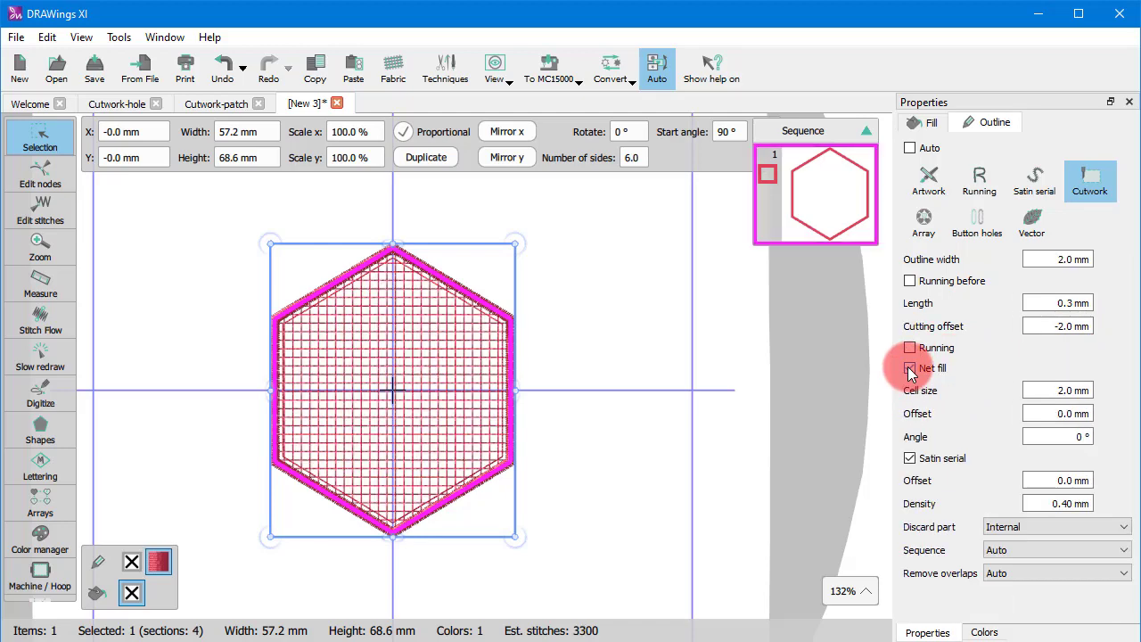
{"action": "left_click", "coordinate": [910, 368]}
{"action": "left_click", "coordinate": [909, 389]}
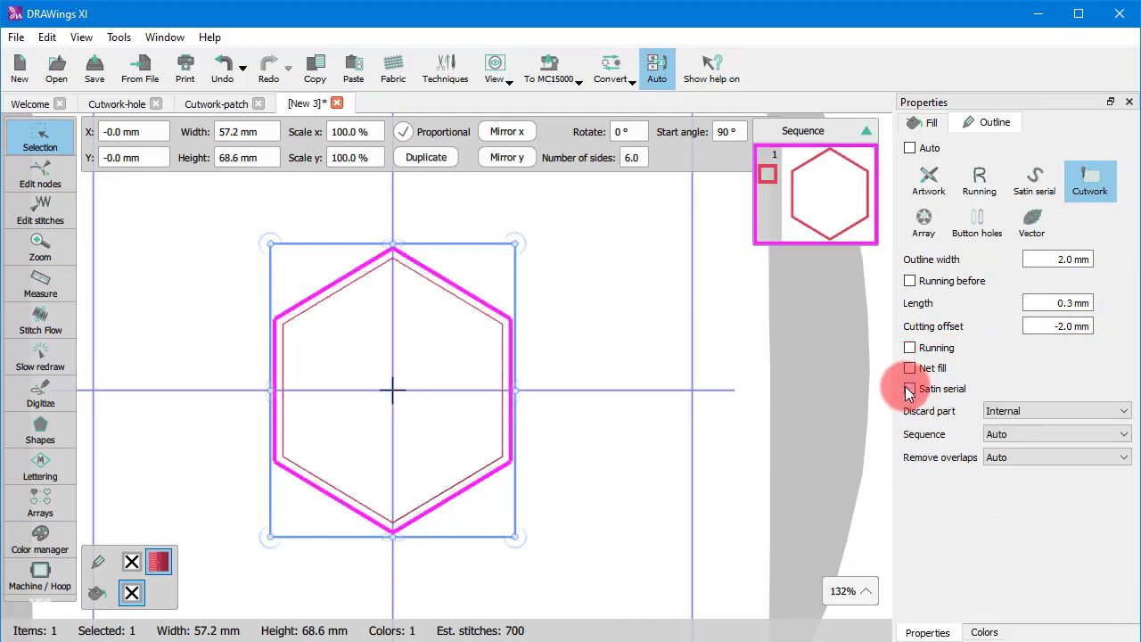
{"action": "left_click", "coordinate": [909, 388]}
{"action": "left_click", "coordinate": [910, 388]}
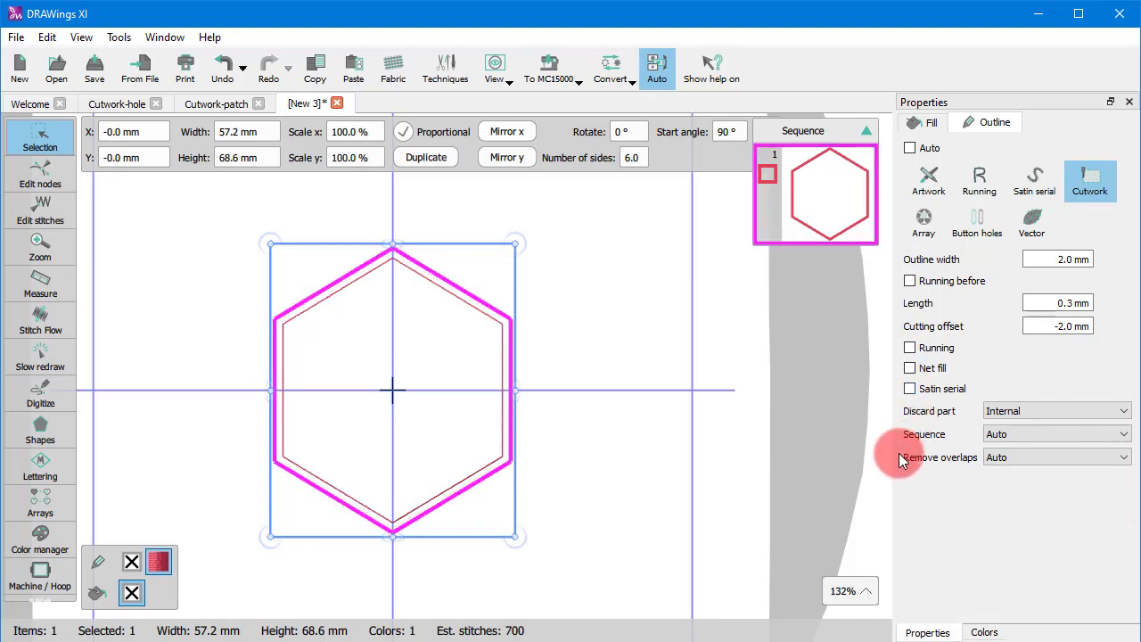
- Set the hexagon's Discard part to Both, then bring up the Cutwork-hole heart design
{"action": "left_click", "coordinate": [1005, 409]}
{"action": "left_click", "coordinate": [1003, 476]}
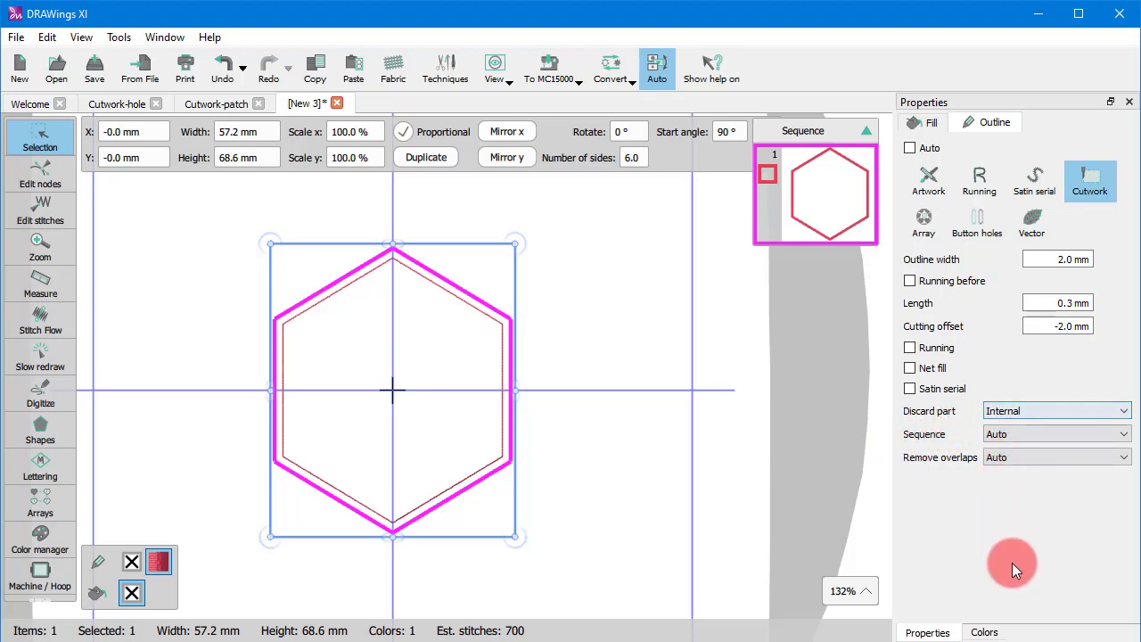
{"action": "left_click", "coordinate": [1035, 408]}
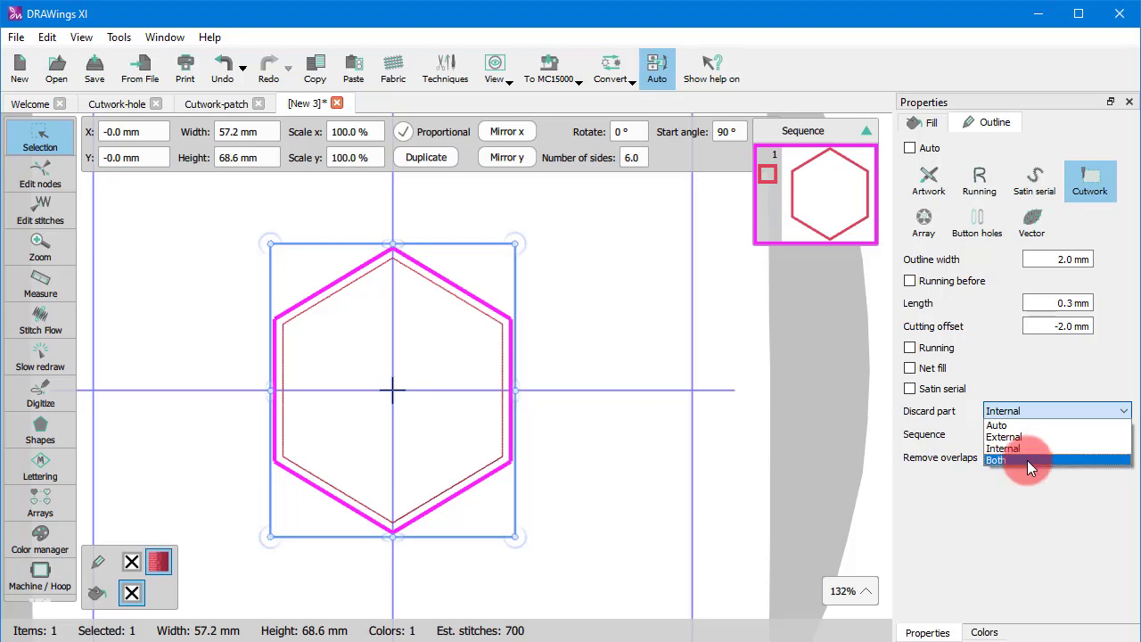
{"action": "left_click", "coordinate": [1026, 462]}
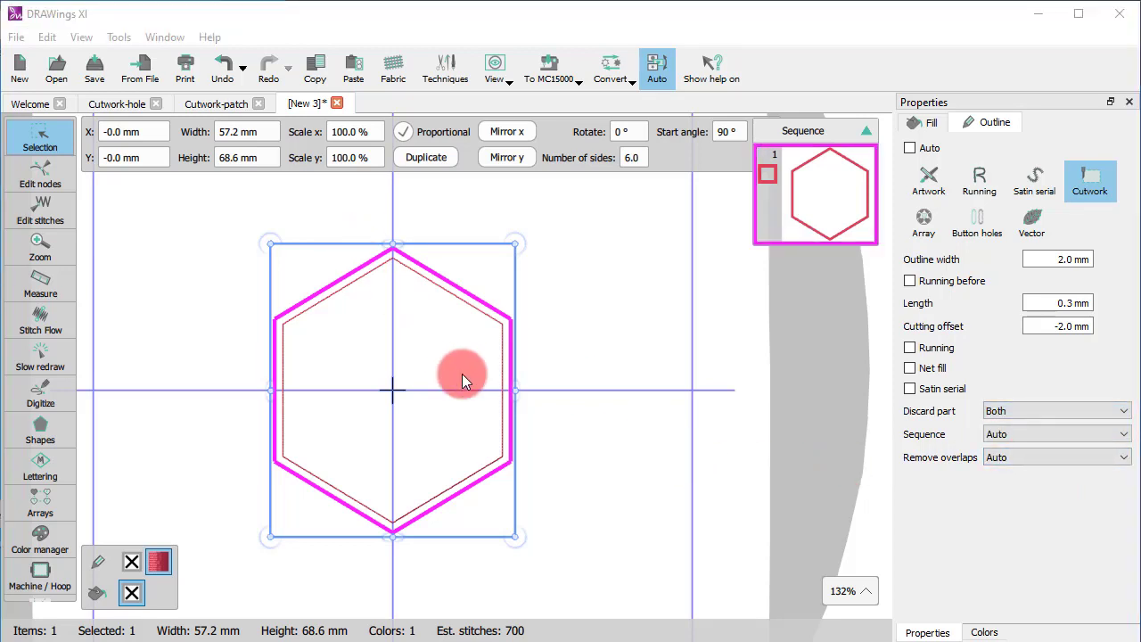
{"action": "left_click", "coordinate": [117, 103]}
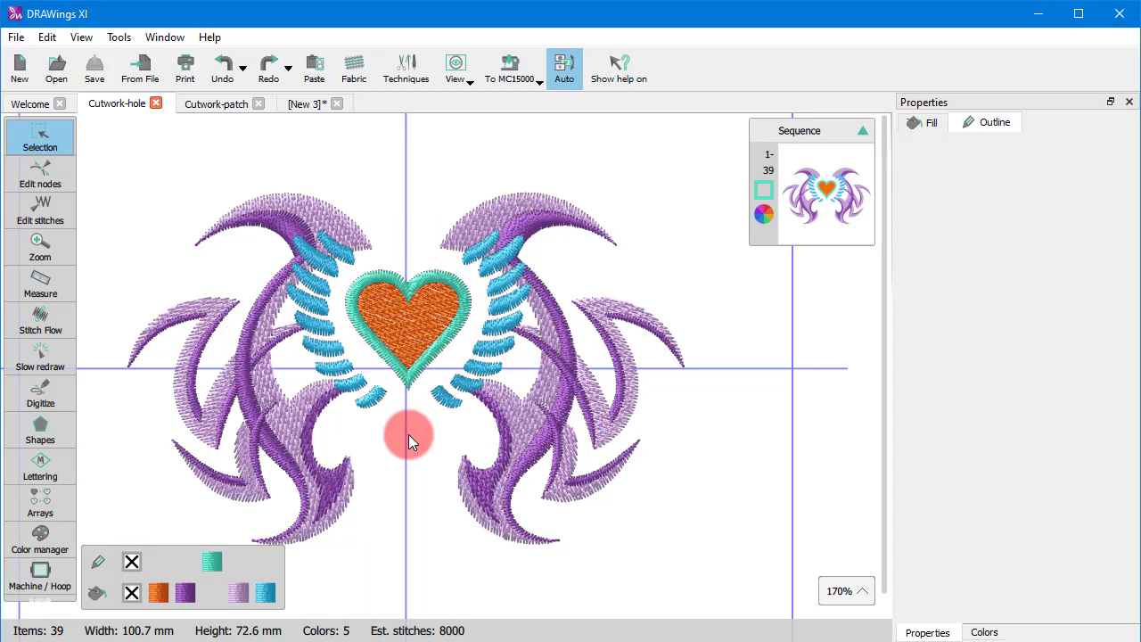
- Clear the heart's orange fill and make its outline Cutwork with Discard part Internal
{"action": "left_click", "coordinate": [409, 319]}
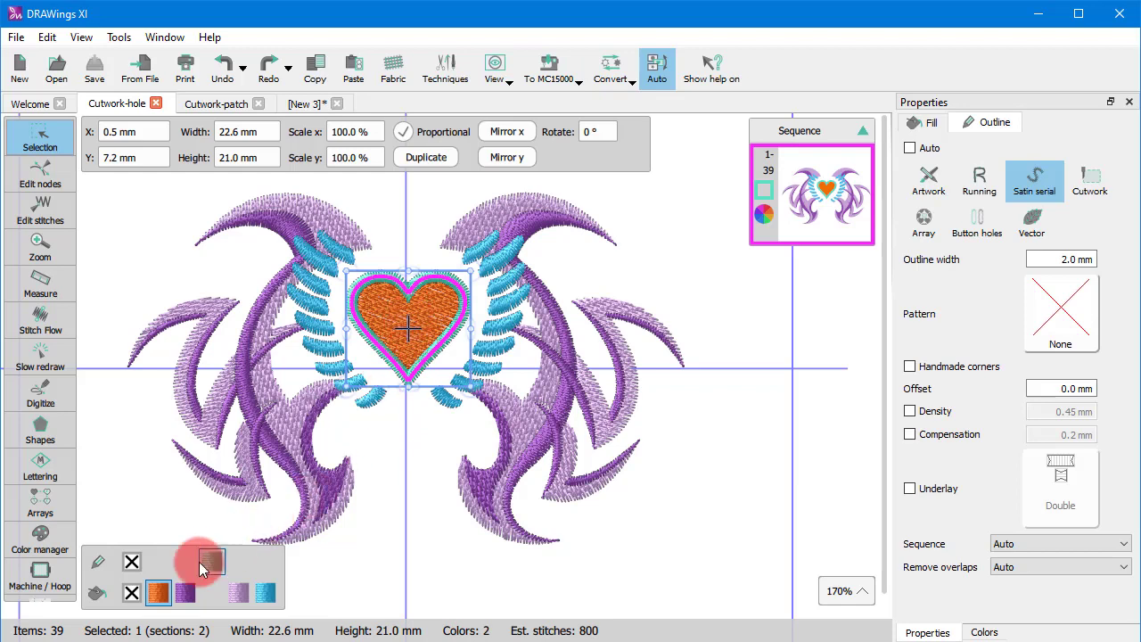
{"action": "left_click", "coordinate": [132, 593]}
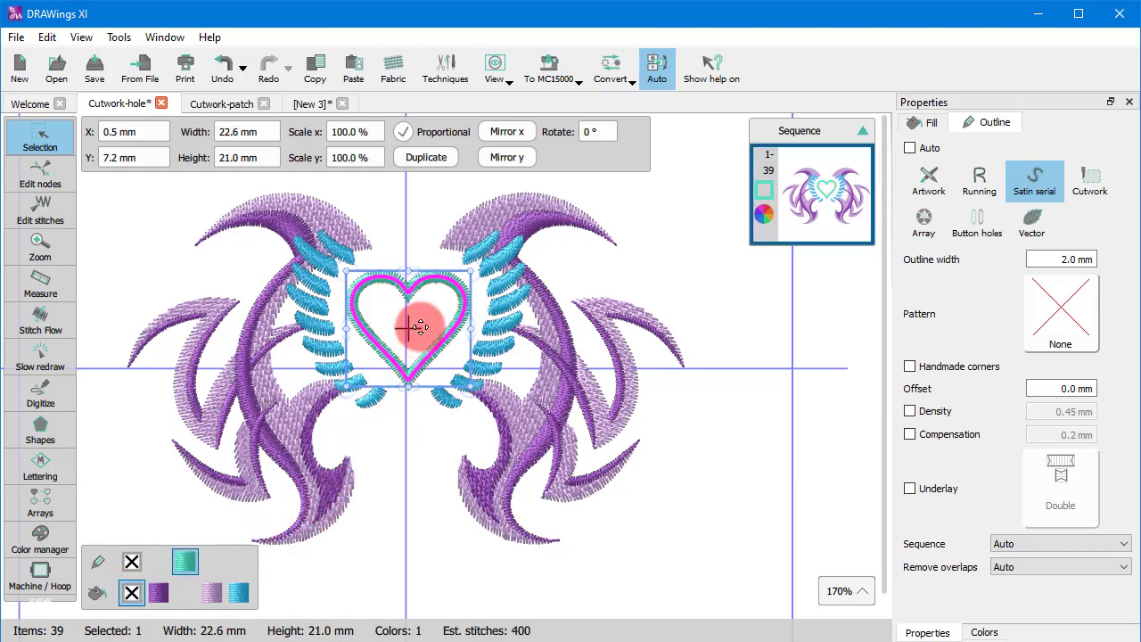
{"action": "left_click", "coordinate": [1089, 178]}
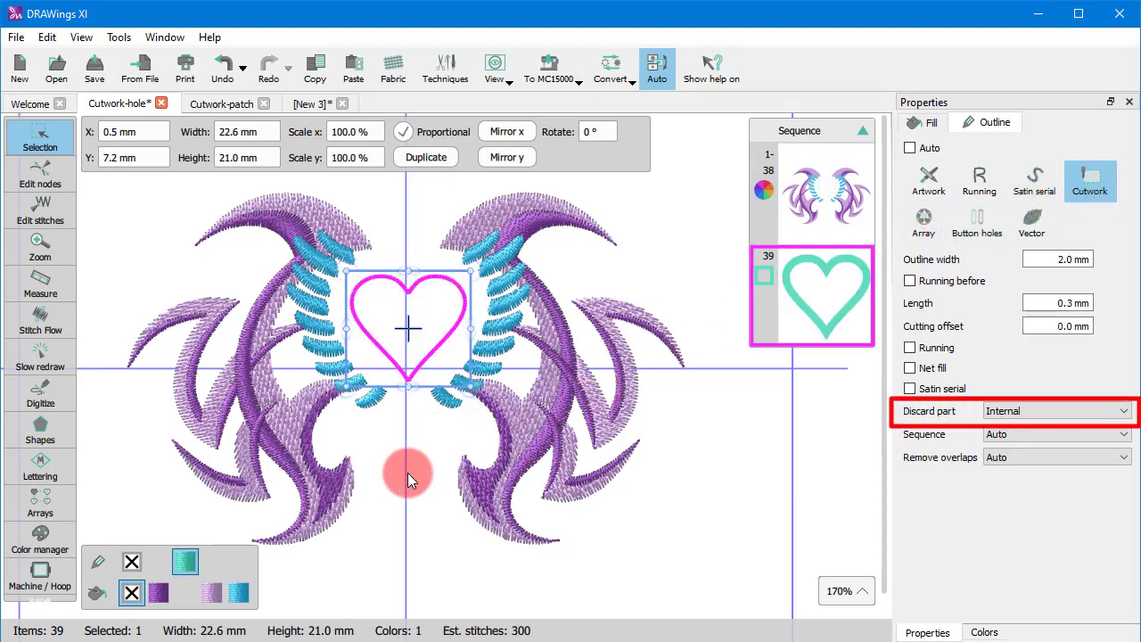
{"action": "left_click", "coordinate": [1032, 410]}
{"action": "left_click", "coordinate": [1032, 413]}
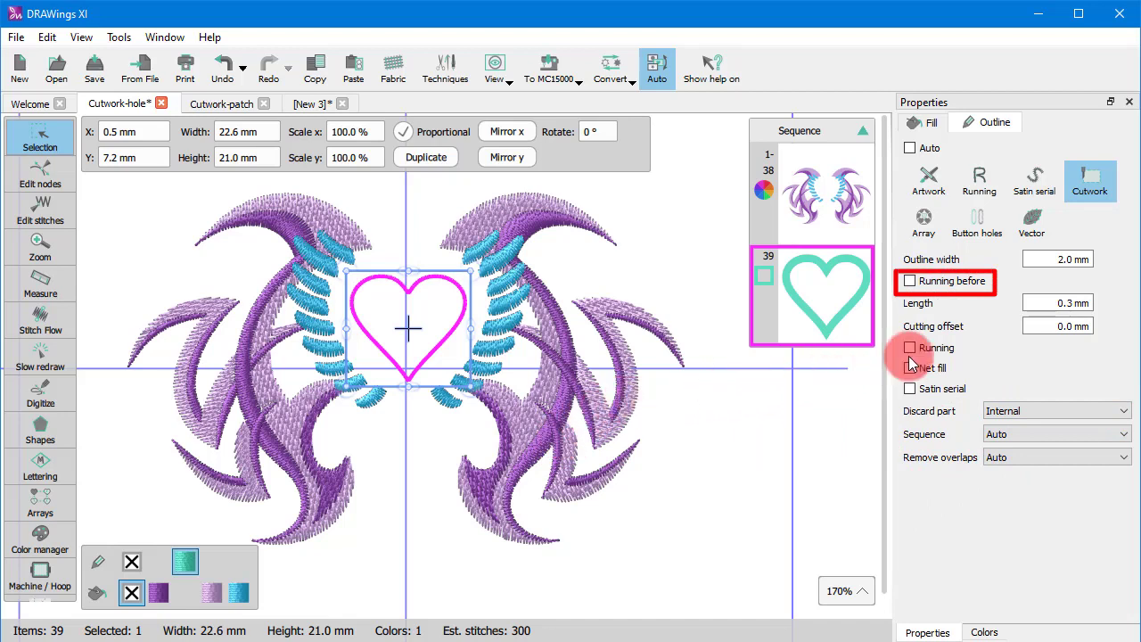
- Add a Running before pass to the heart's cutwork with a 1.0 mm offset
{"action": "left_click", "coordinate": [961, 283]}
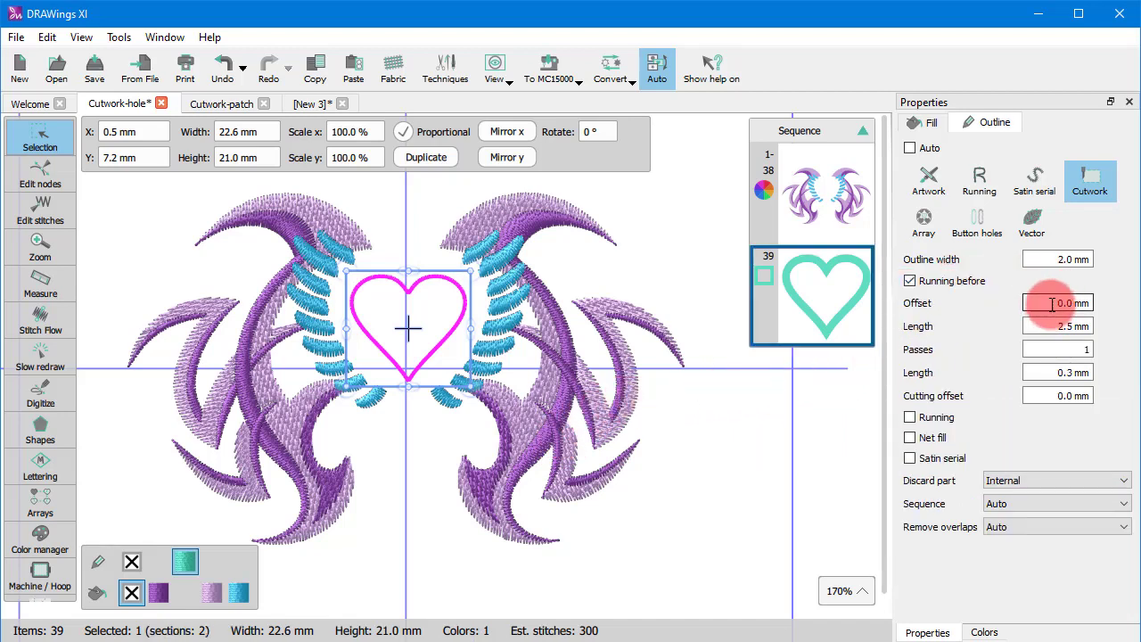
{"action": "left_click_drag", "start_coordinate": [1046, 303], "coordinate": [1103, 304]}
{"action": "type", "text": "1"}
{"action": "key", "text": "Return"}
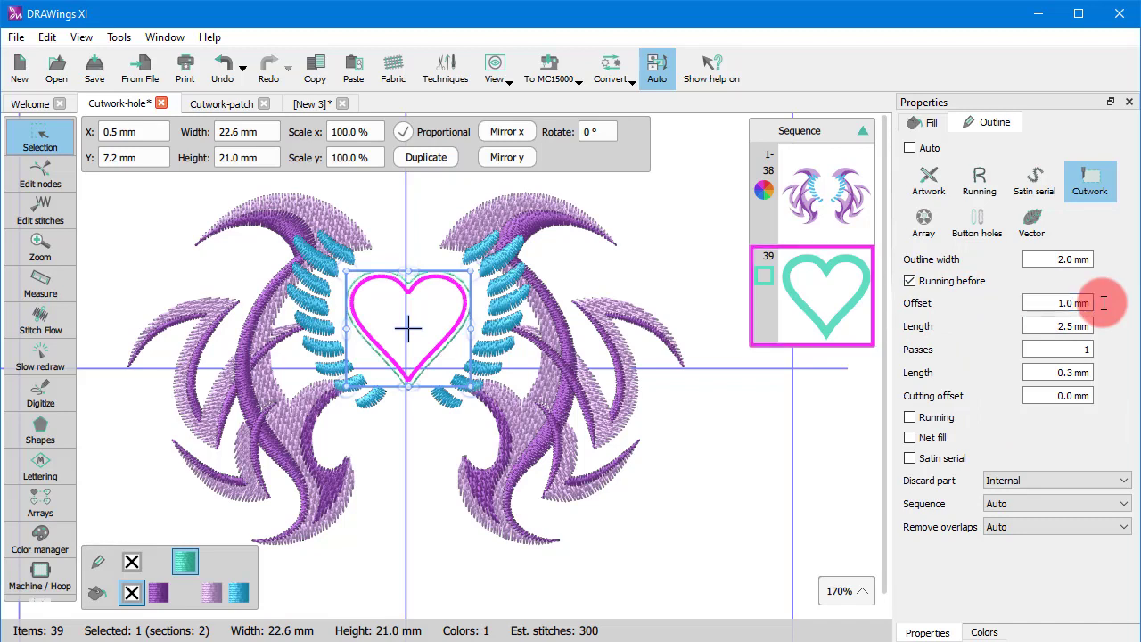
- Add a Satin serial edge to the heart's cutwork with a 1.0 mm offset
{"action": "left_click", "coordinate": [961, 464]}
{"action": "left_click", "coordinate": [1034, 481]}
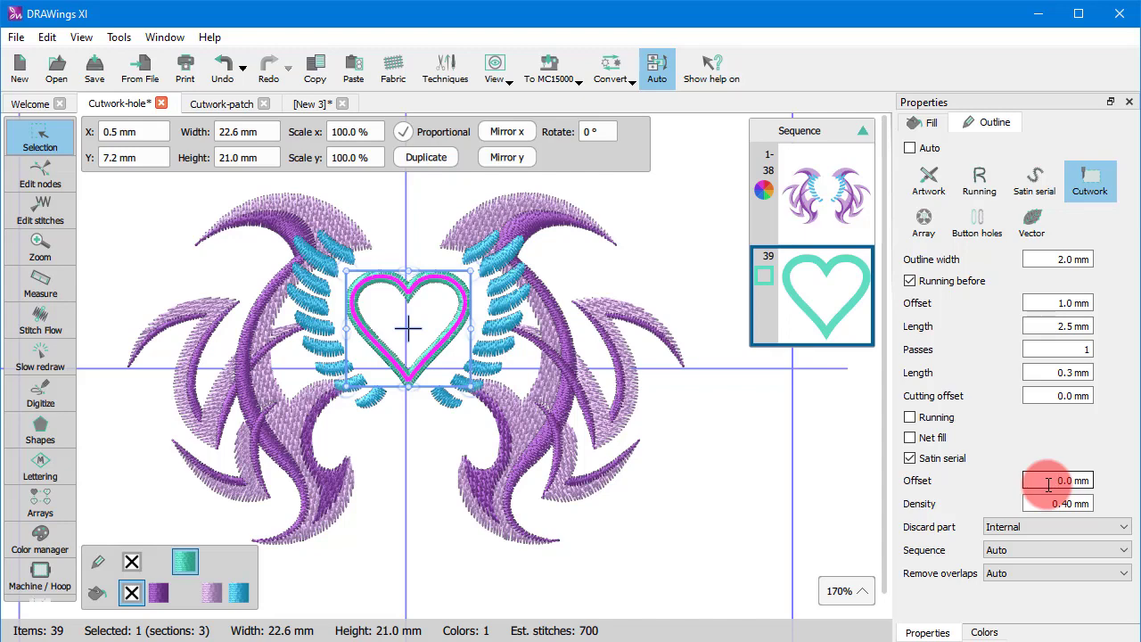
{"action": "mouse_move", "coordinate": [1048, 484]}
{"action": "left_mouse_down"}
{"action": "mouse_move", "coordinate": [1120, 482]}
{"action": "mouse_move", "coordinate": [1139, 494]}
{"action": "left_mouse_up"}
{"action": "type", "text": "1"}
{"action": "key", "text": "Return"}
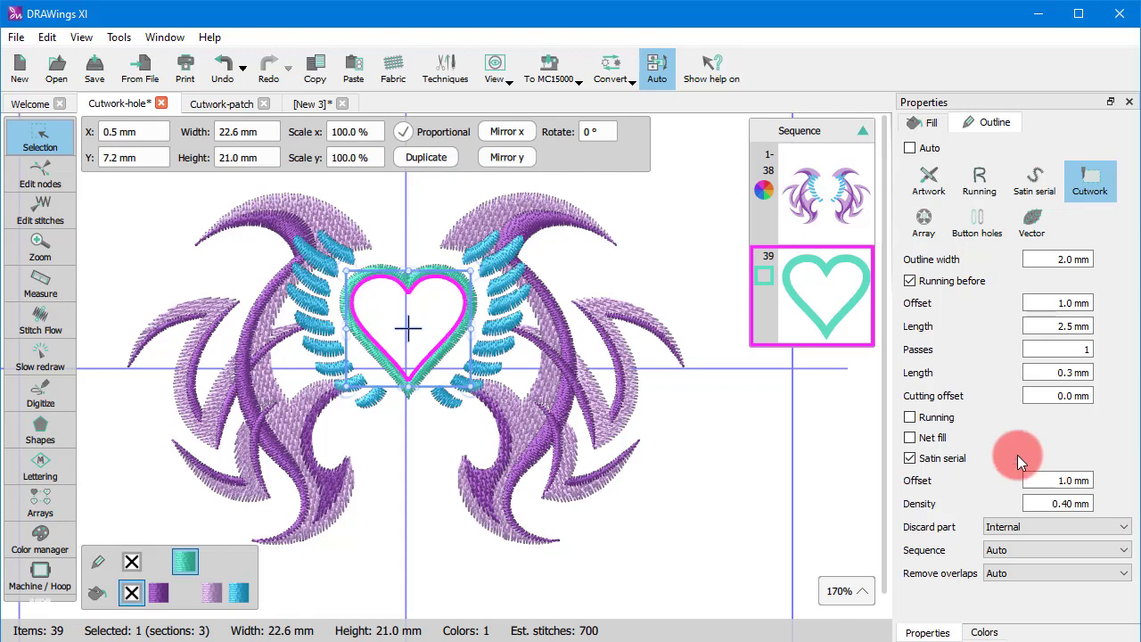
- Replay the heart-and-wings design stitch by stitch in Slow redraw through to the end
{"action": "left_click", "coordinate": [44, 360]}
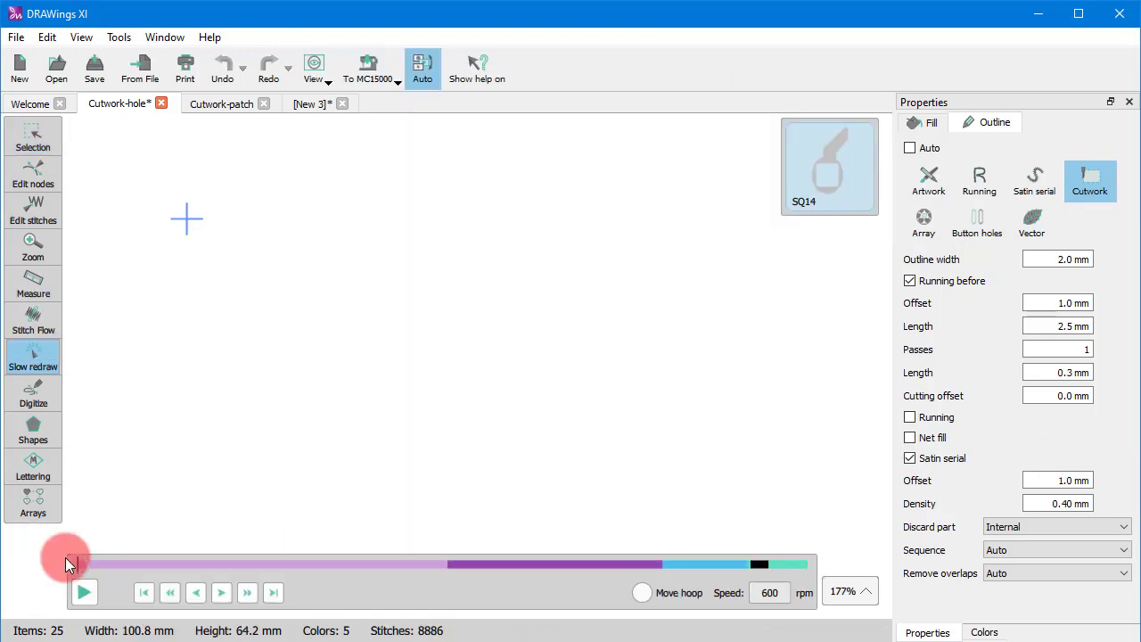
{"action": "mouse_move", "coordinate": [77, 563]}
{"action": "left_mouse_down"}
{"action": "mouse_move", "coordinate": [754, 564]}
{"action": "mouse_move", "coordinate": [809, 570]}
{"action": "mouse_move", "coordinate": [805, 594]}
{"action": "left_mouse_up"}
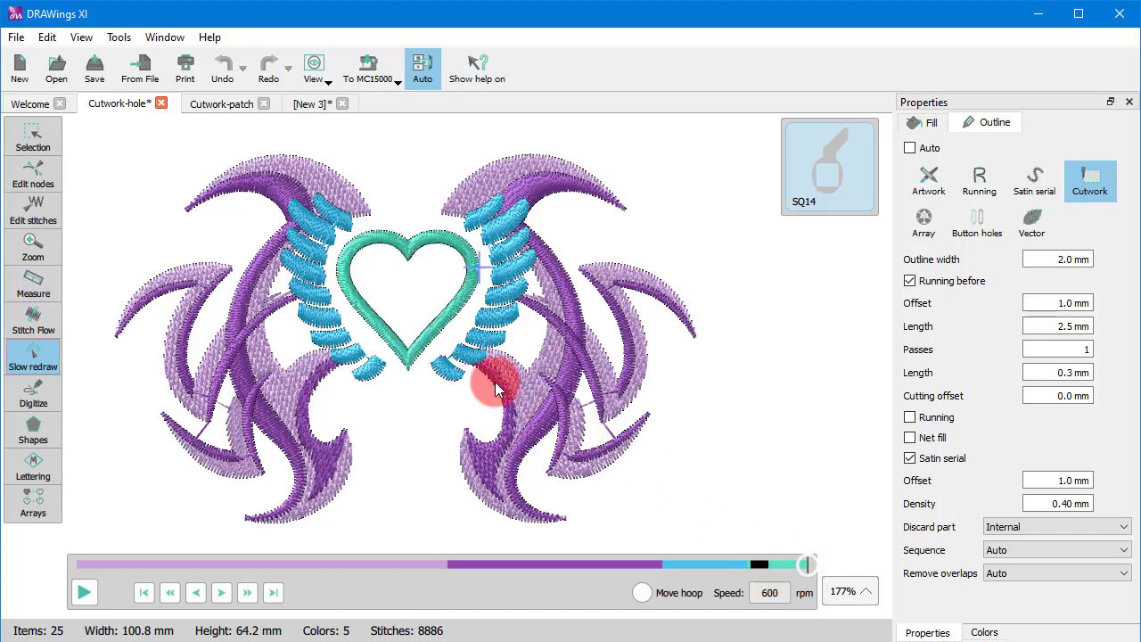
- Give the heart hole a net fill and replay its outline, net and satin edge stitching
{"action": "left_click", "coordinate": [32, 134]}
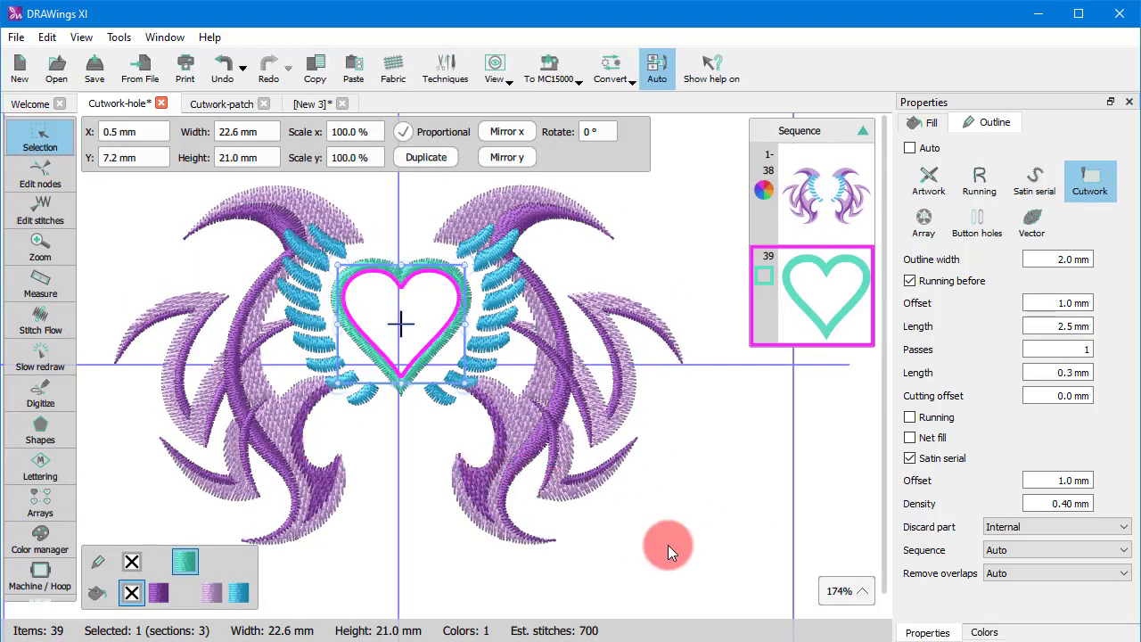
{"action": "left_click", "coordinate": [909, 436]}
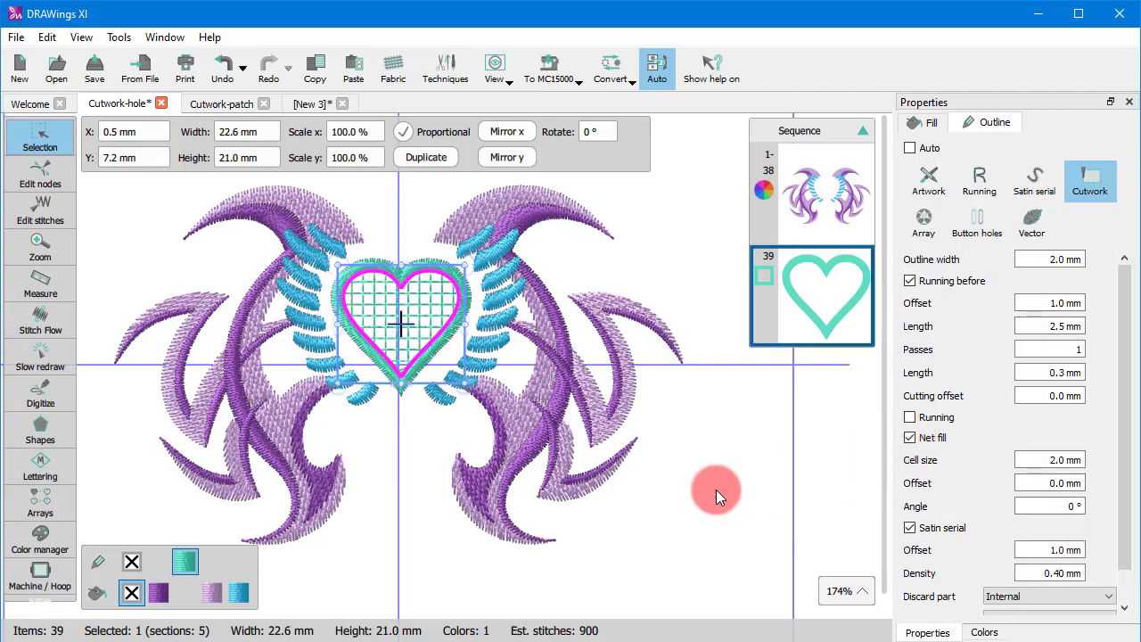
{"action": "left_click", "coordinate": [54, 367]}
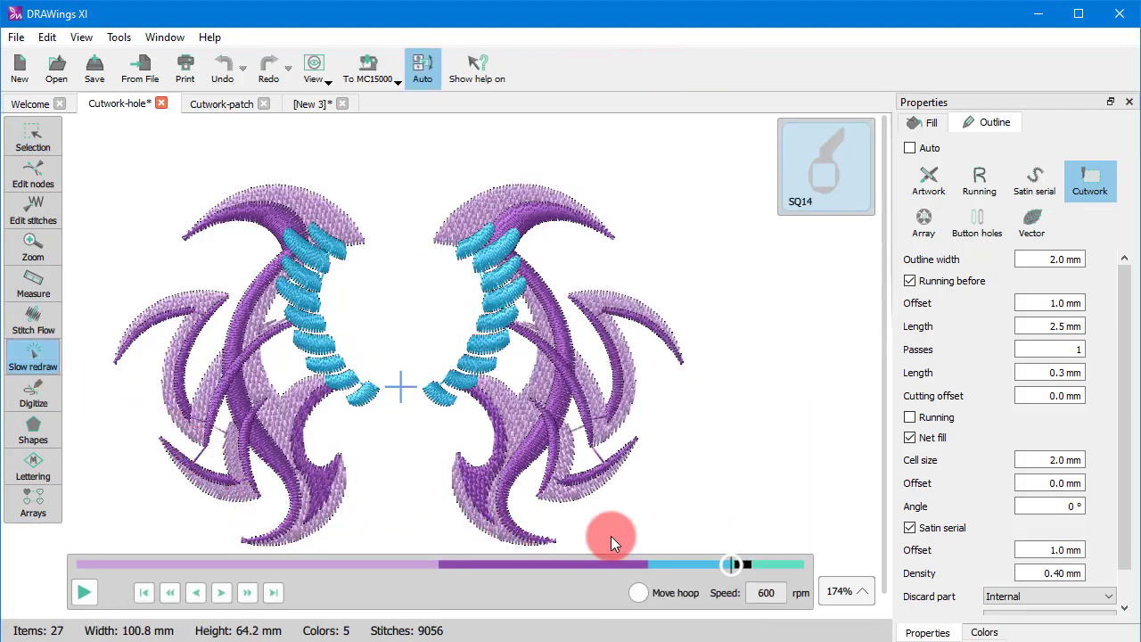
{"action": "left_click_drag", "start_coordinate": [737, 569], "coordinate": [751, 572]}
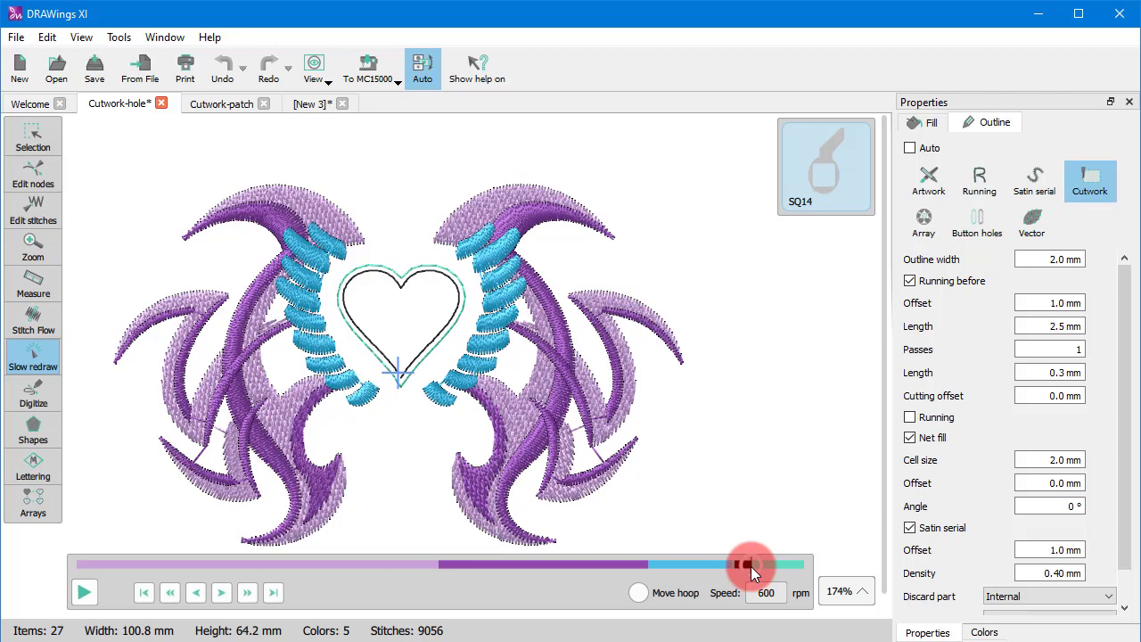
{"action": "left_click_drag", "start_coordinate": [753, 571], "coordinate": [765, 572]}
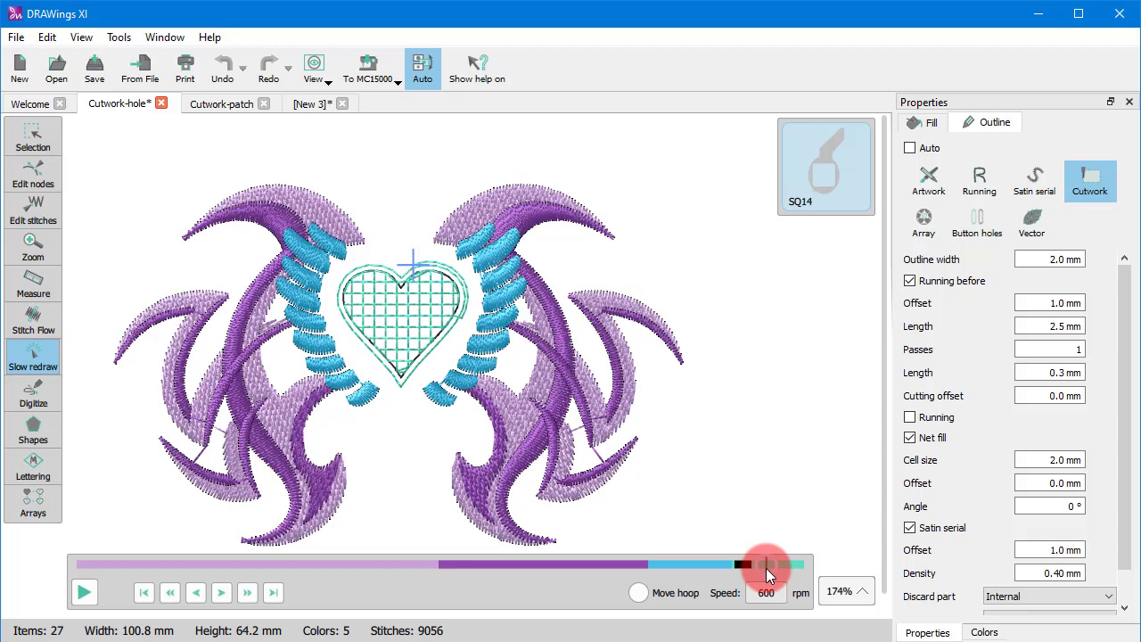
{"action": "left_click_drag", "start_coordinate": [766, 567], "coordinate": [812, 575]}
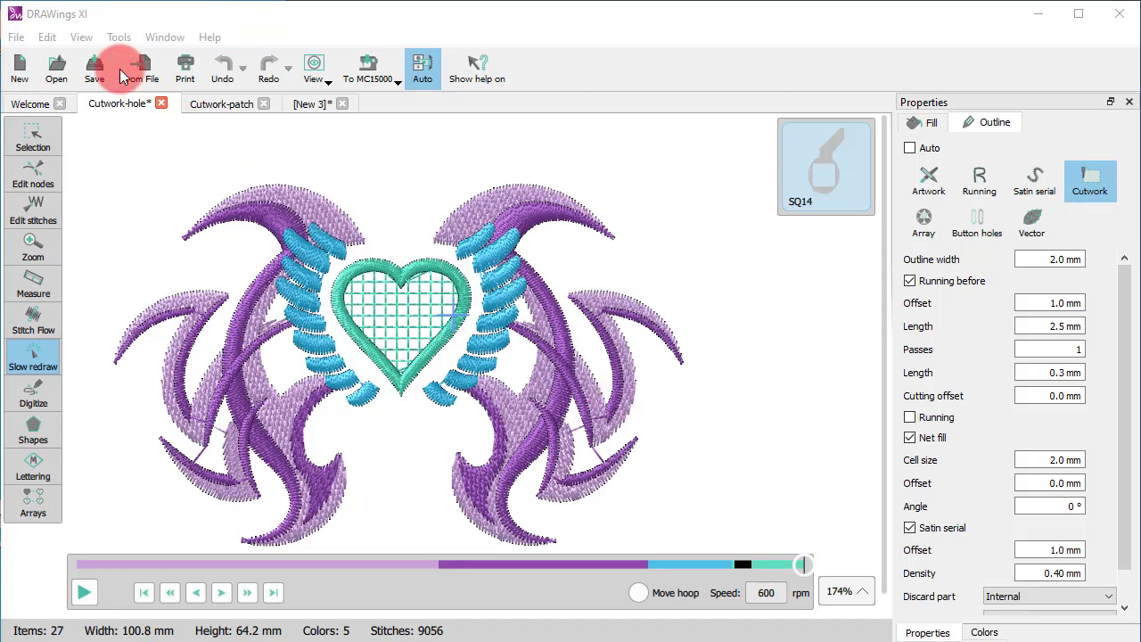
- Inspect the heart design's print preview (9200 stitches, 8 changes), then close it
{"action": "left_click", "coordinate": [31, 147]}
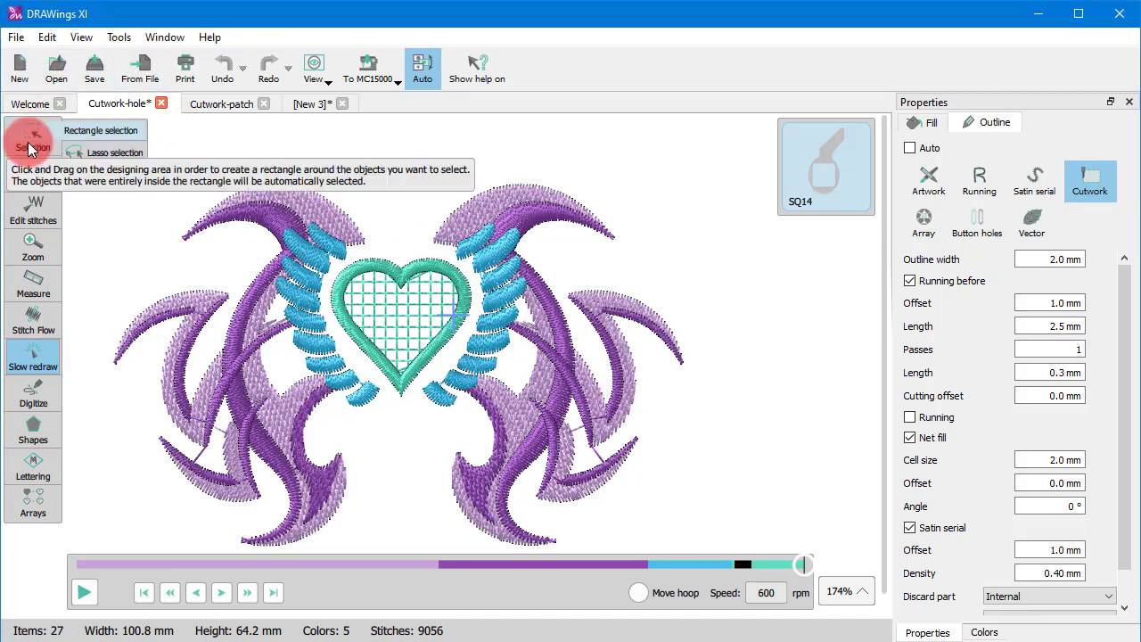
{"action": "left_click", "coordinate": [734, 460]}
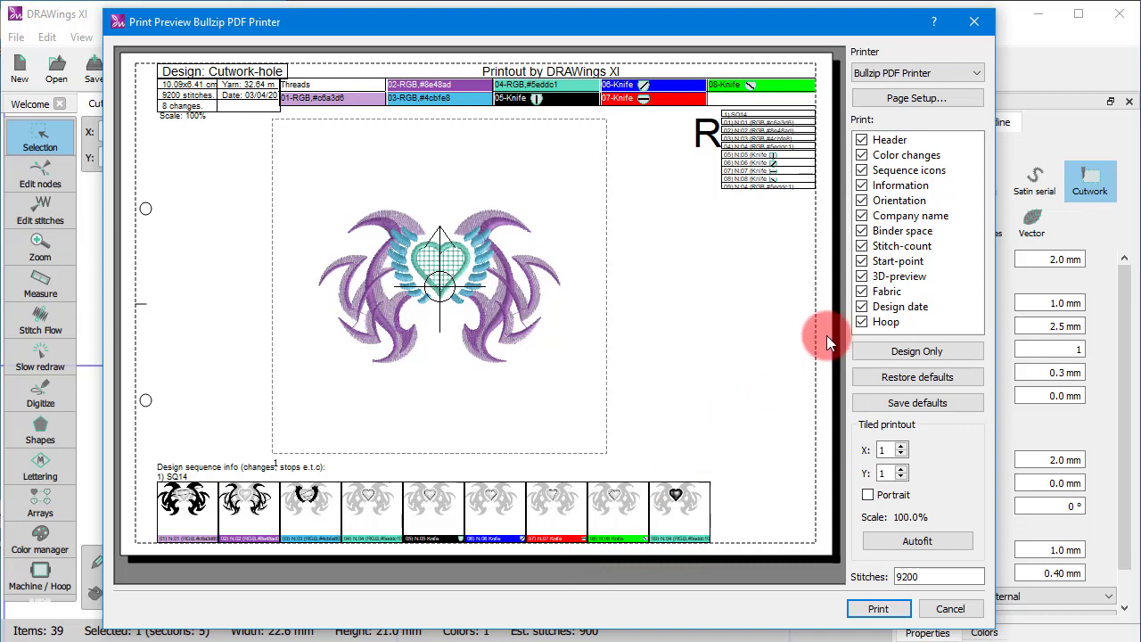
{"action": "left_click", "coordinate": [969, 24]}
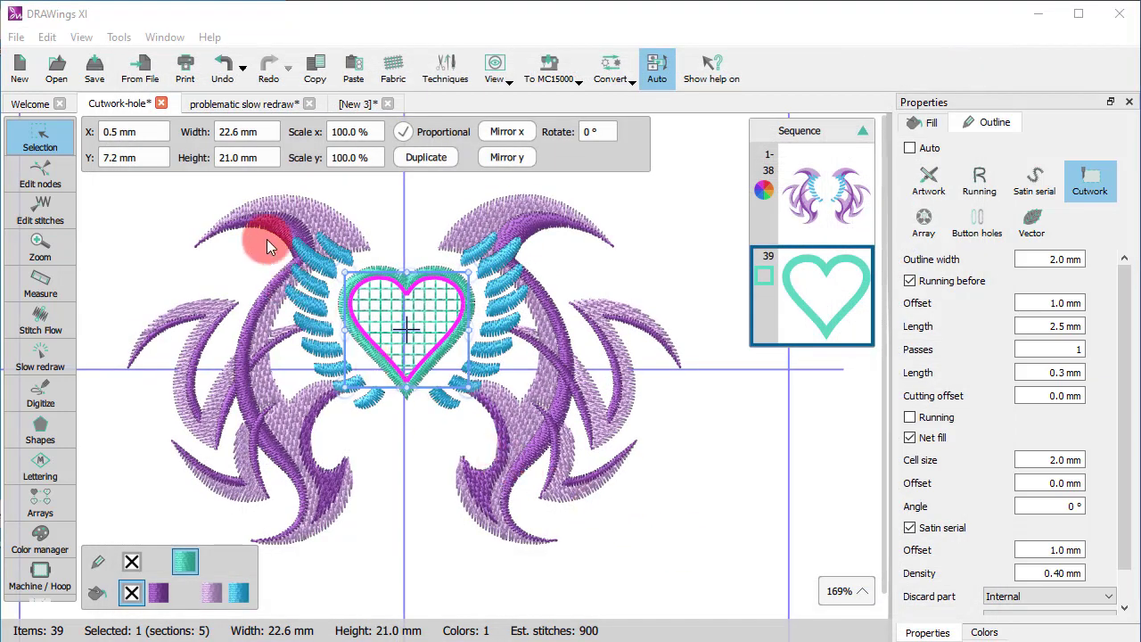
- Add an Autoborder to the outside of the CSB patch as a running line
{"action": "left_click", "coordinate": [251, 107]}
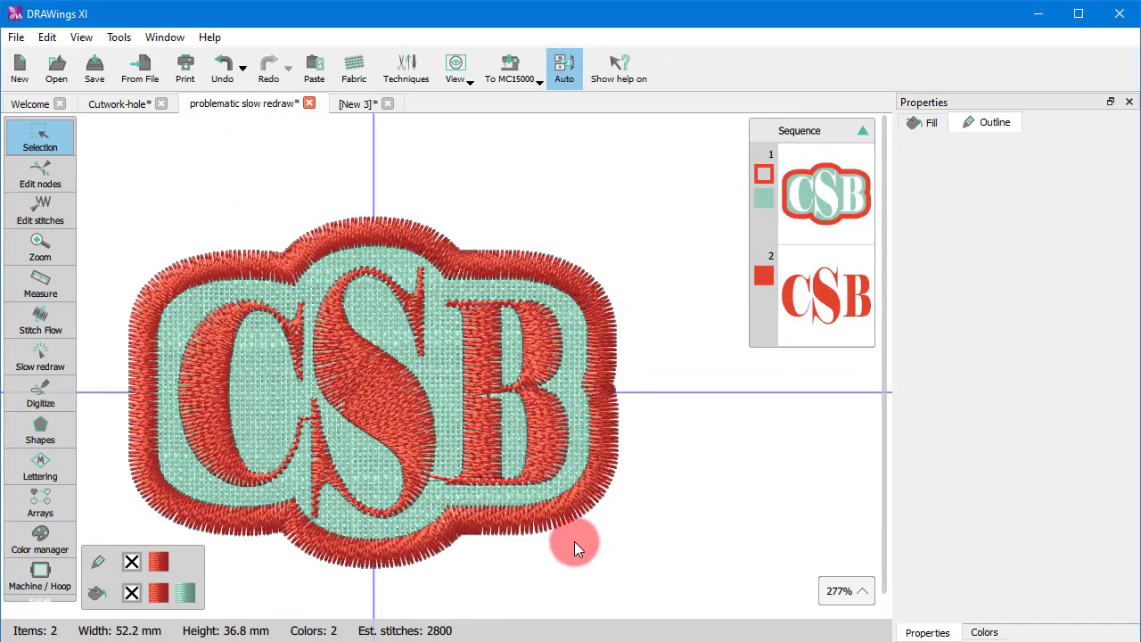
{"action": "left_click", "coordinate": [548, 511]}
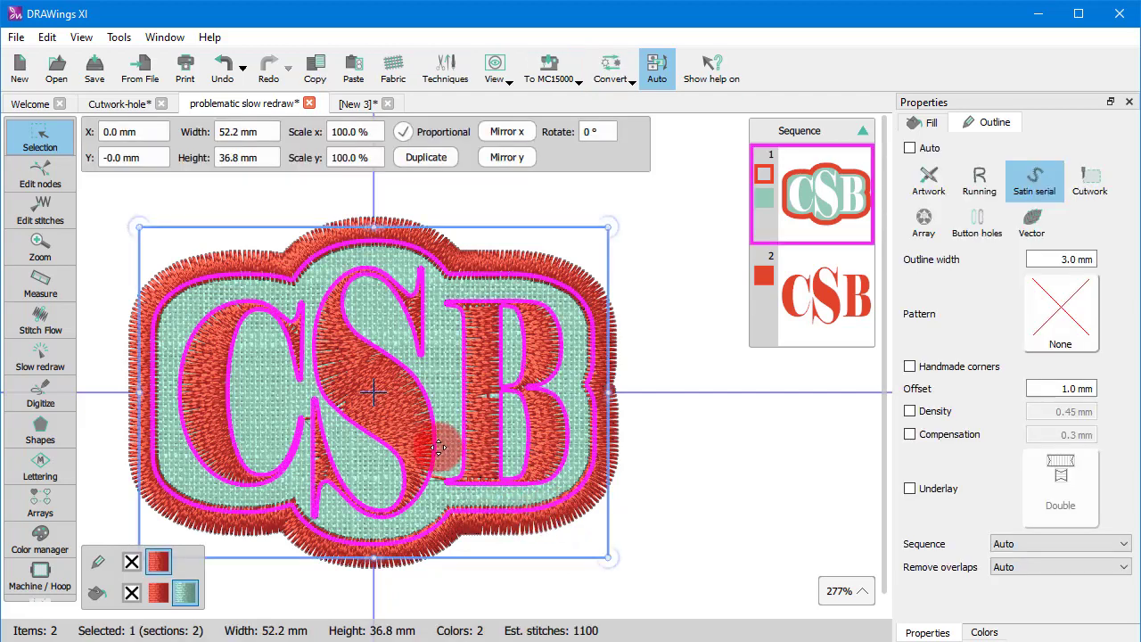
{"action": "right_click", "coordinate": [410, 245]}
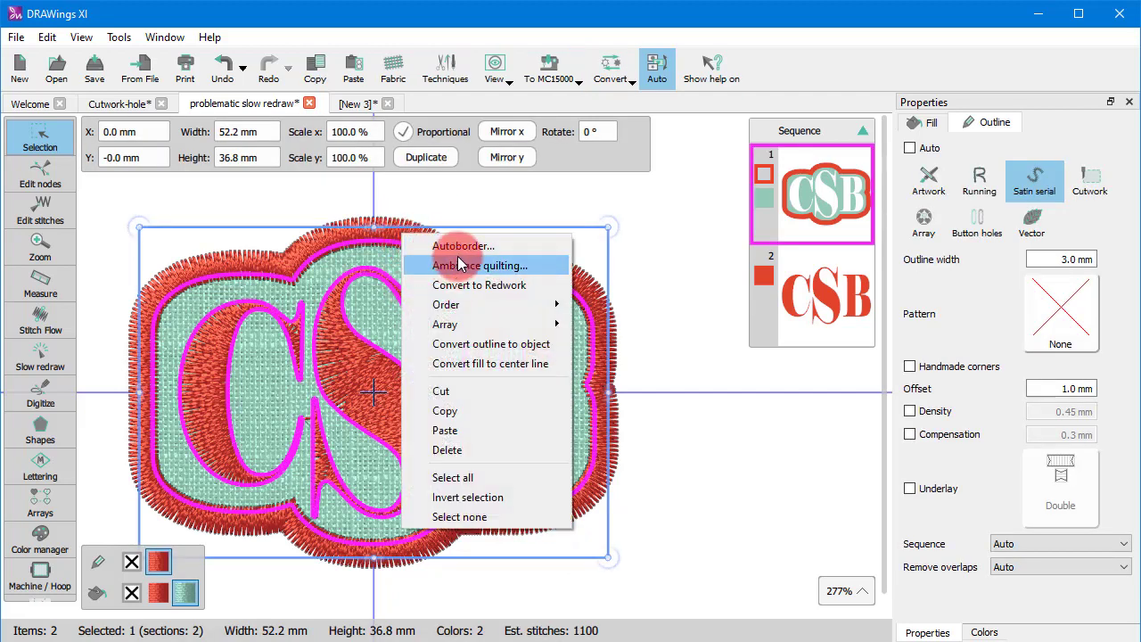
{"action": "left_click", "coordinate": [451, 246]}
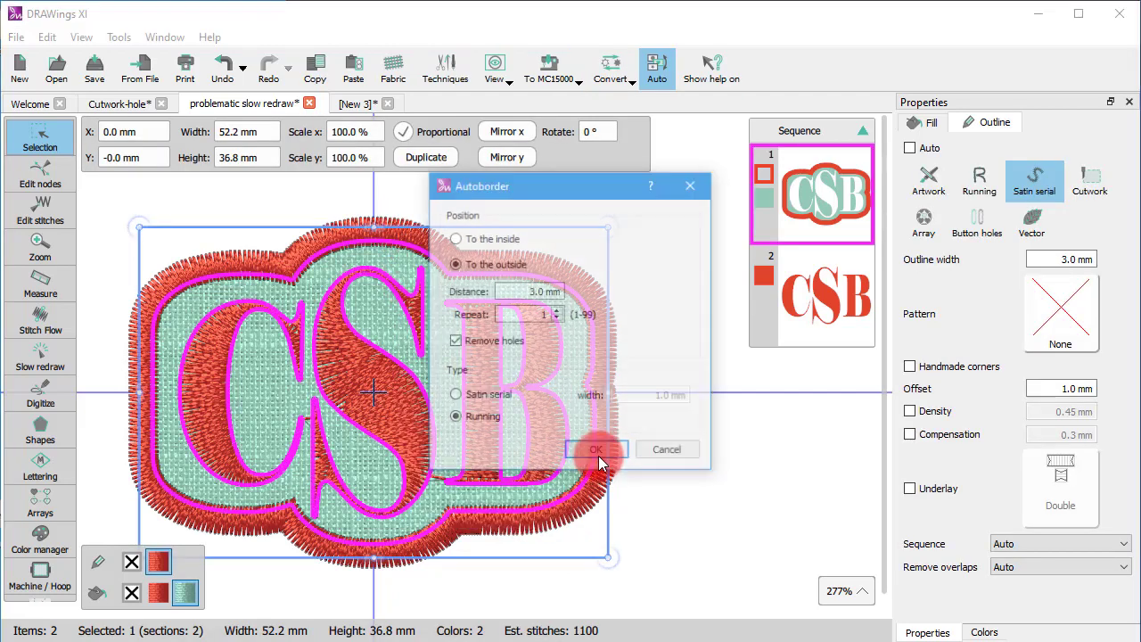
{"action": "left_click", "coordinate": [535, 291]}
{"action": "left_click", "coordinate": [497, 425]}
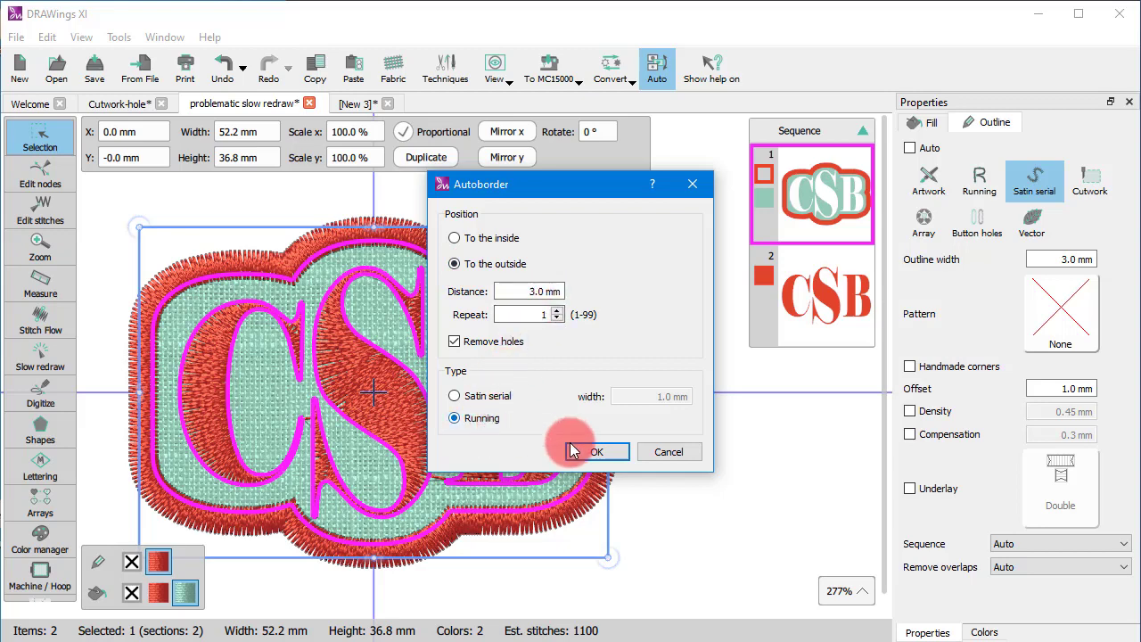
{"action": "left_click", "coordinate": [596, 451]}
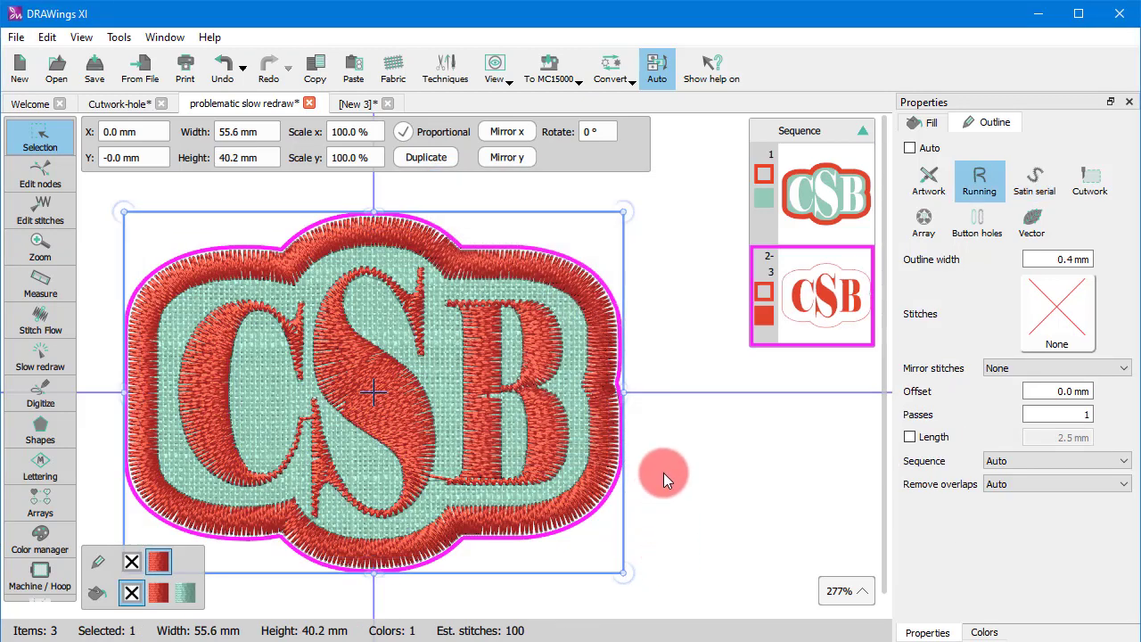
- Make the border a Cutwork cut with 0.5 mm cutting offset, discarding the External part
{"action": "left_click", "coordinate": [1087, 196]}
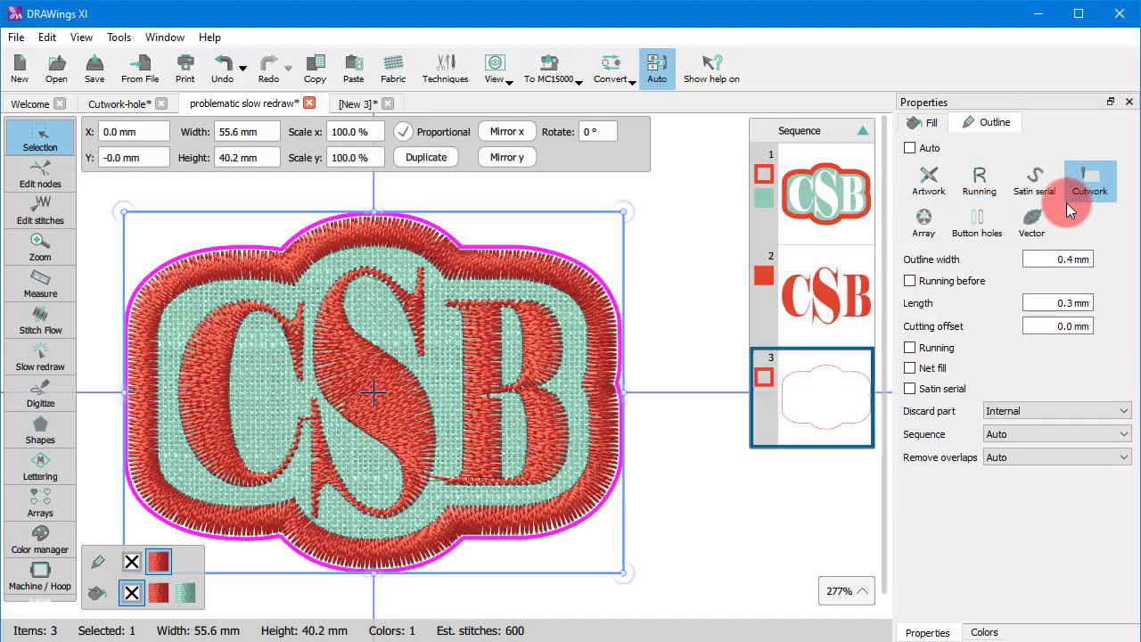
{"action": "left_click", "coordinate": [1045, 325]}
{"action": "type", "text": "0.5"}
{"action": "key", "text": "Return"}
{"action": "left_click", "coordinate": [1073, 410]}
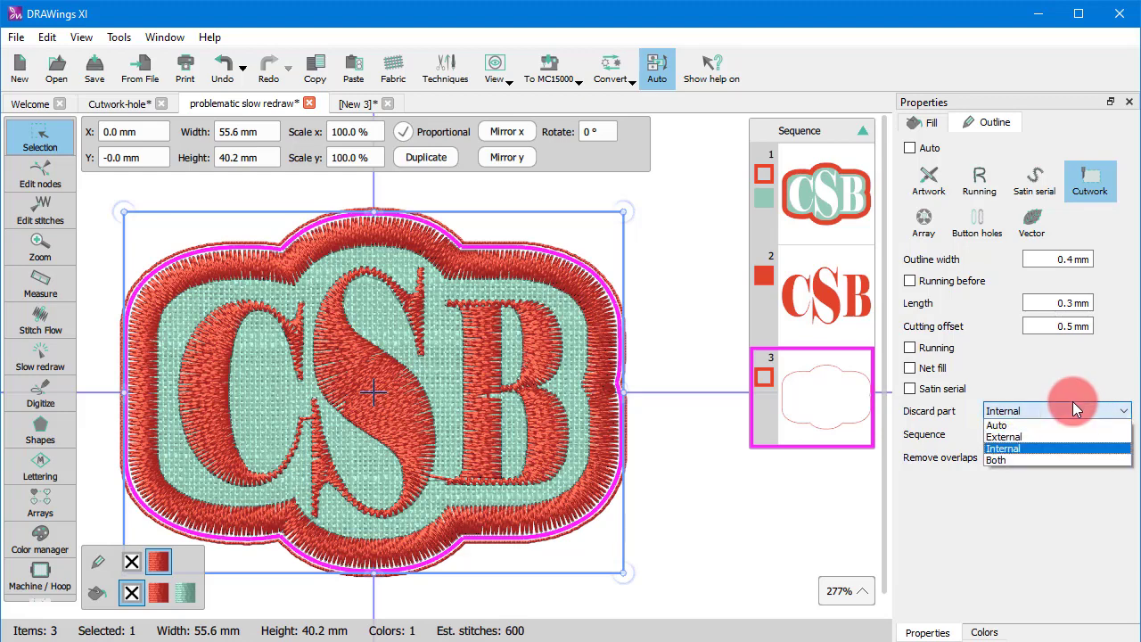
{"action": "left_click", "coordinate": [1023, 436]}
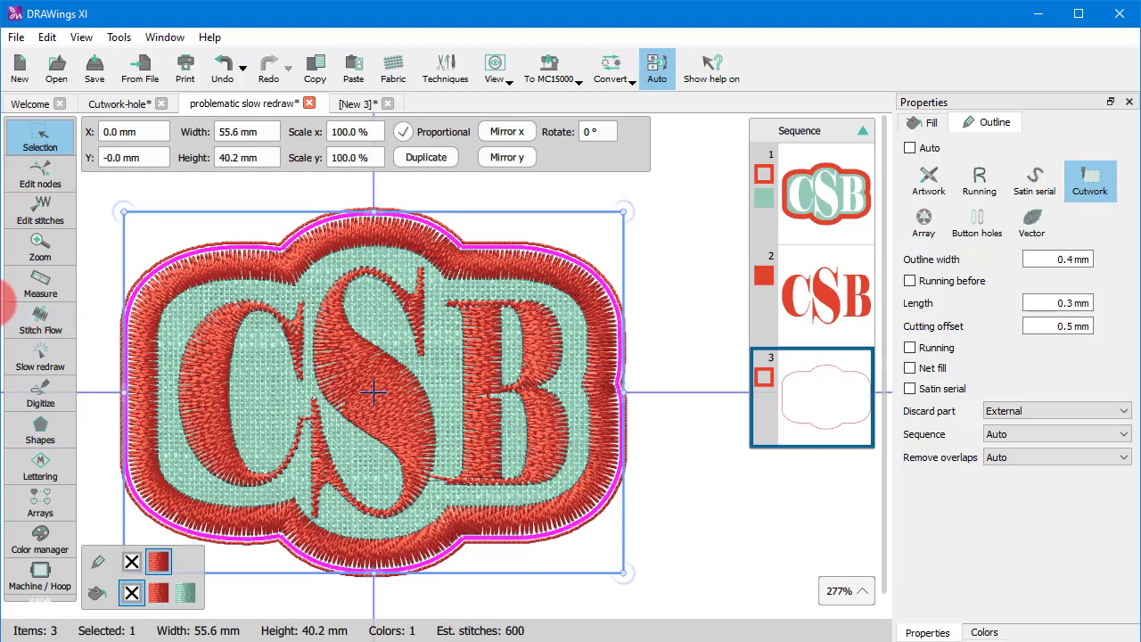
- Replay the CSB patch stitch by stitch through to its final outer cut line
{"action": "left_click", "coordinate": [41, 359]}
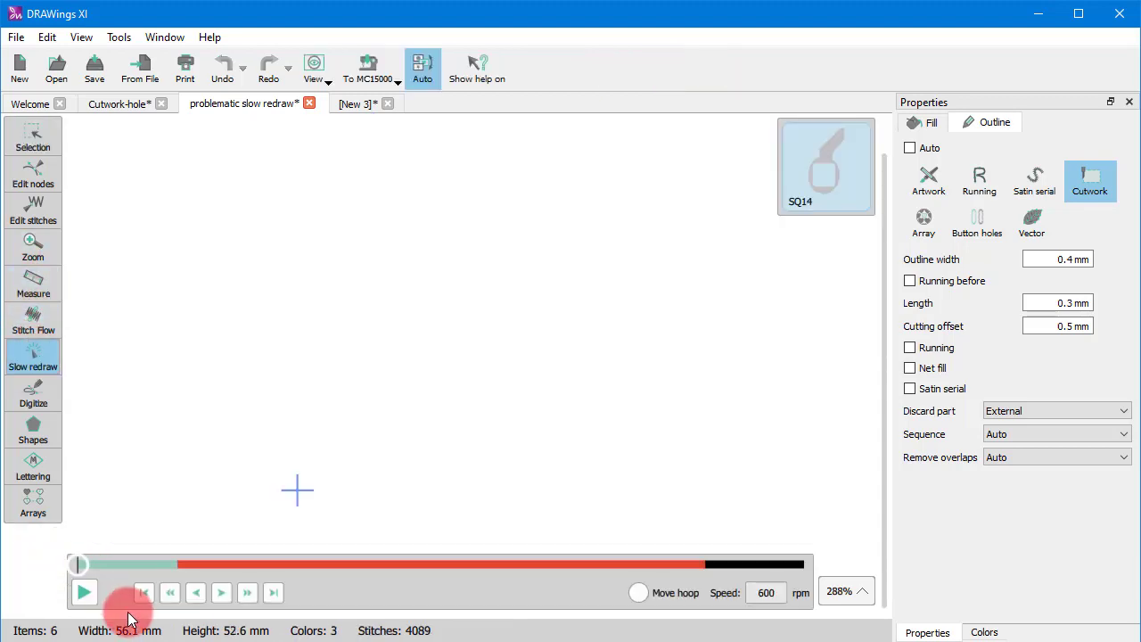
{"action": "mouse_move", "coordinate": [81, 567]}
{"action": "left_mouse_down"}
{"action": "mouse_move", "coordinate": [442, 553]}
{"action": "mouse_move", "coordinate": [809, 568]}
{"action": "left_mouse_up"}
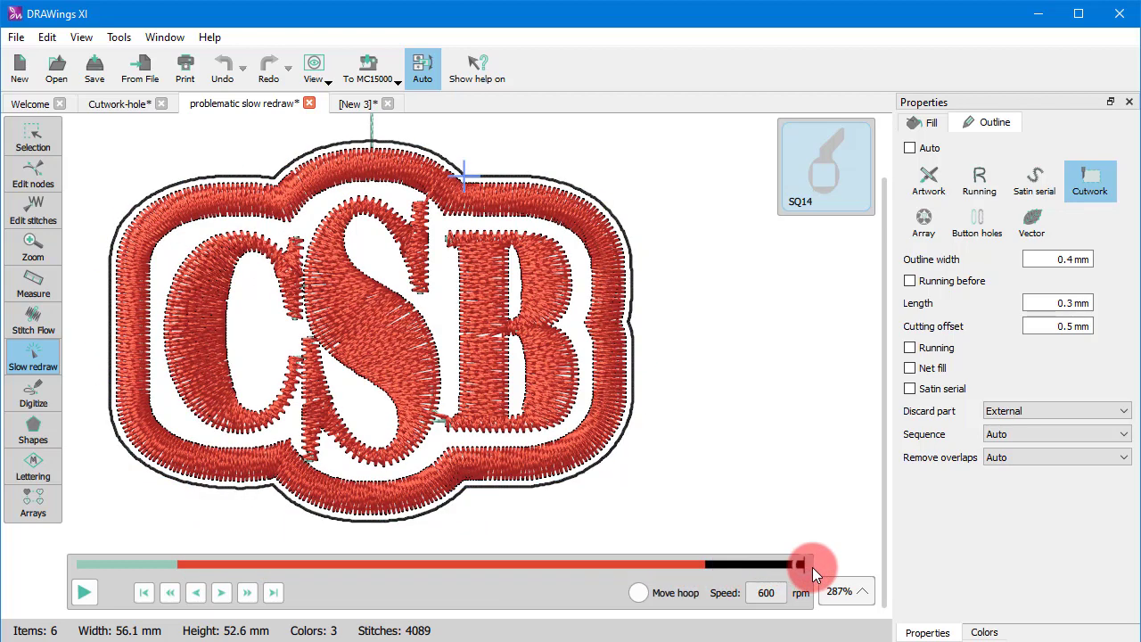